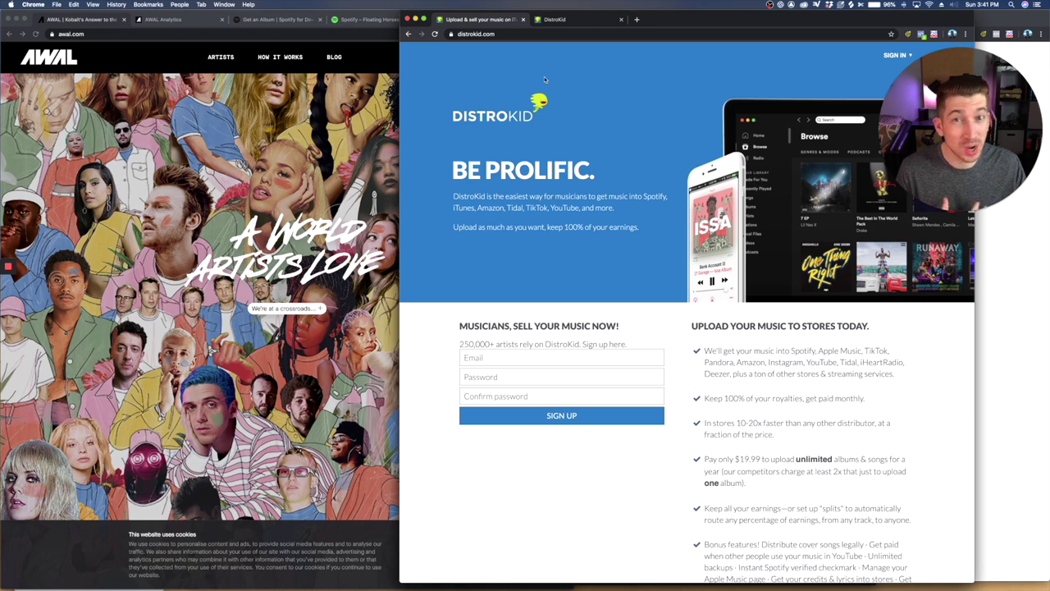
- View the DistroKid account restore page and close the DistroKid browser window
{"action": "key", "text": "ctrl+Tab"}
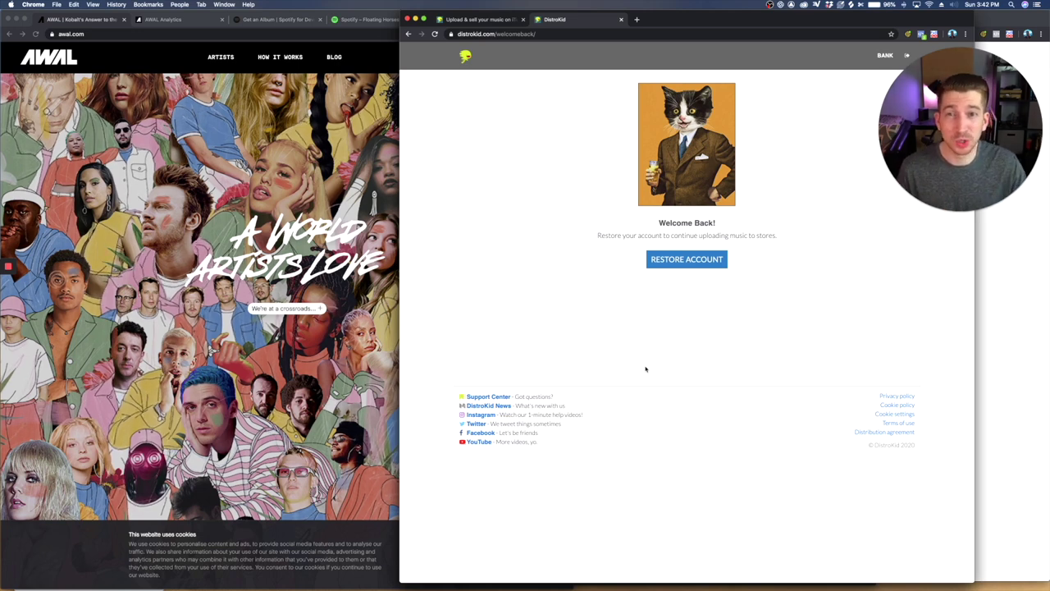
{"action": "left_click", "coordinate": [408, 19]}
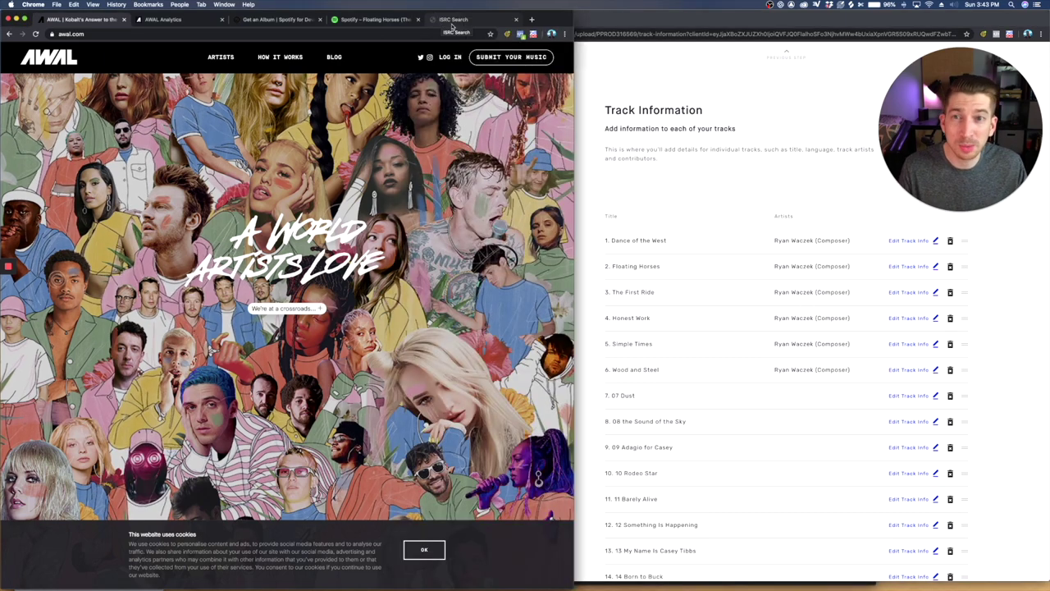
- Examine the artist's results in the ISRC Search database, locating the ISRC and UPC of the track Floating Horses
{"action": "left_click", "coordinate": [451, 22]}
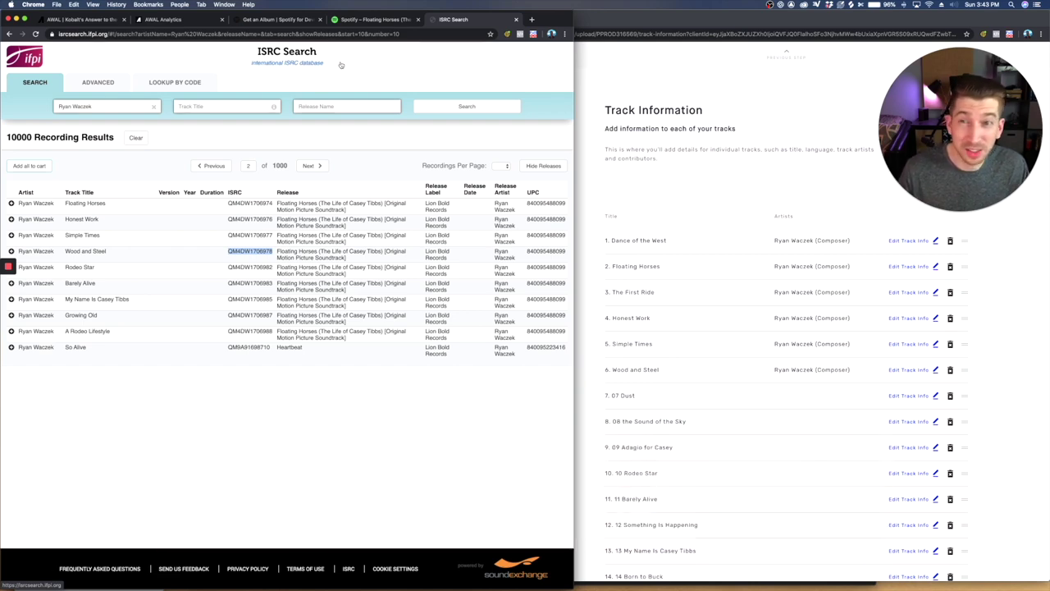
{"action": "left_click", "coordinate": [257, 20]}
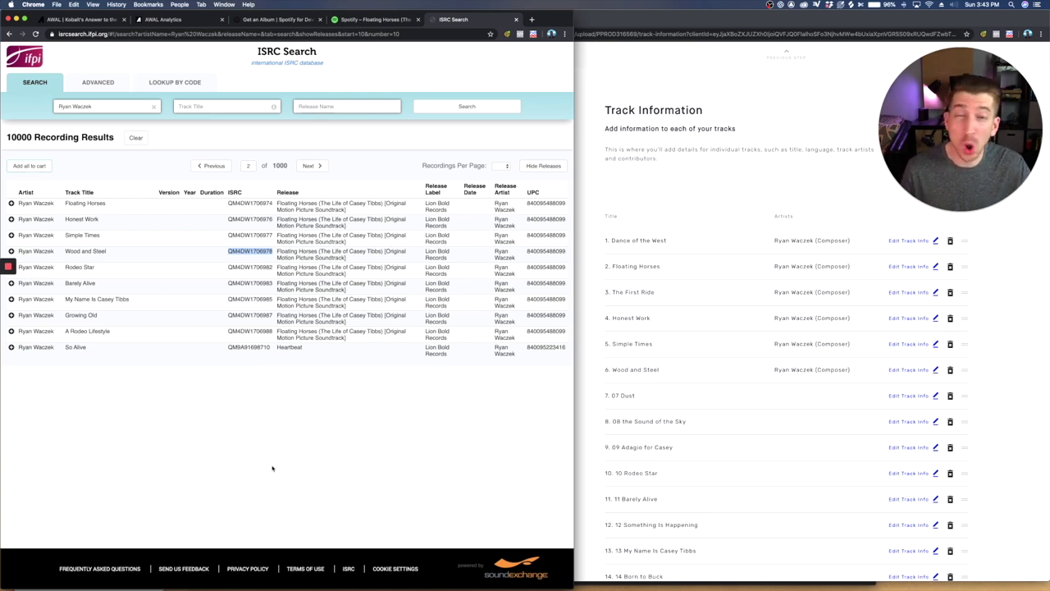
{"action": "triple_click", "coordinate": [81, 108]}
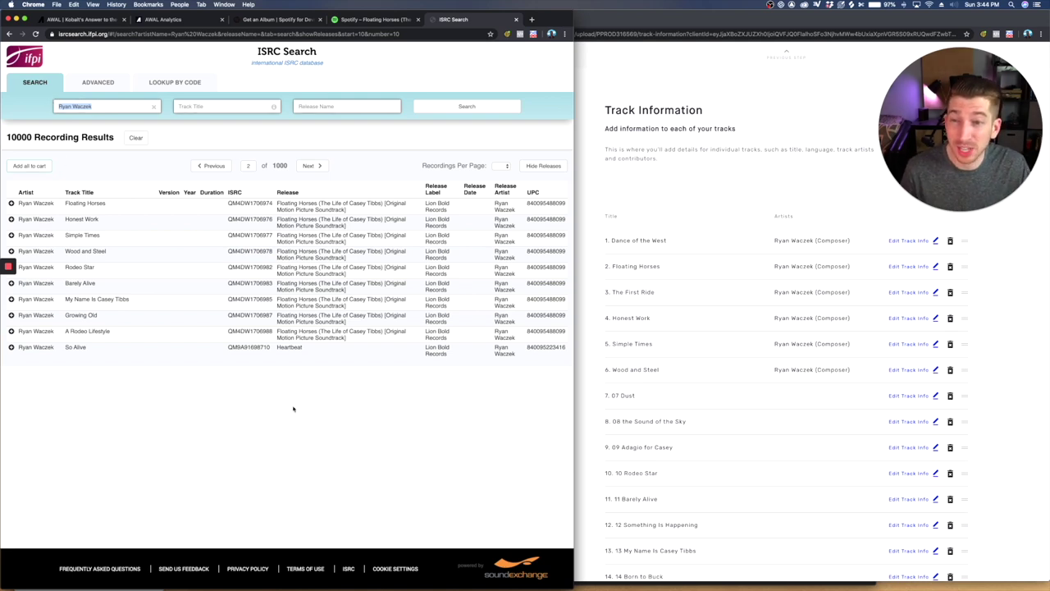
{"action": "left_click_drag", "start_coordinate": [228, 202], "coordinate": [271, 209]}
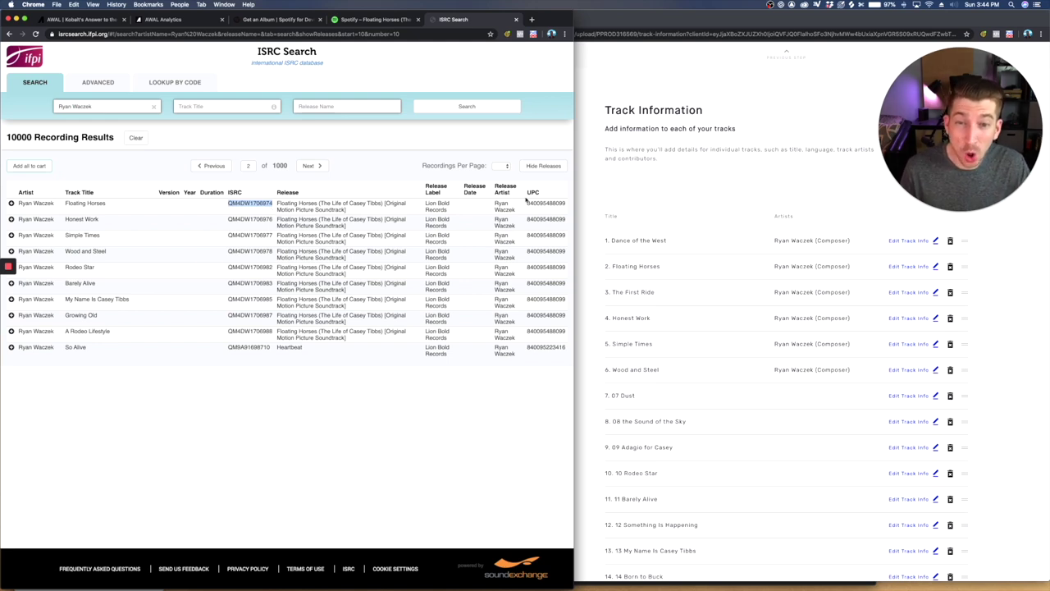
{"action": "left_click_drag", "start_coordinate": [526, 203], "coordinate": [564, 206]}
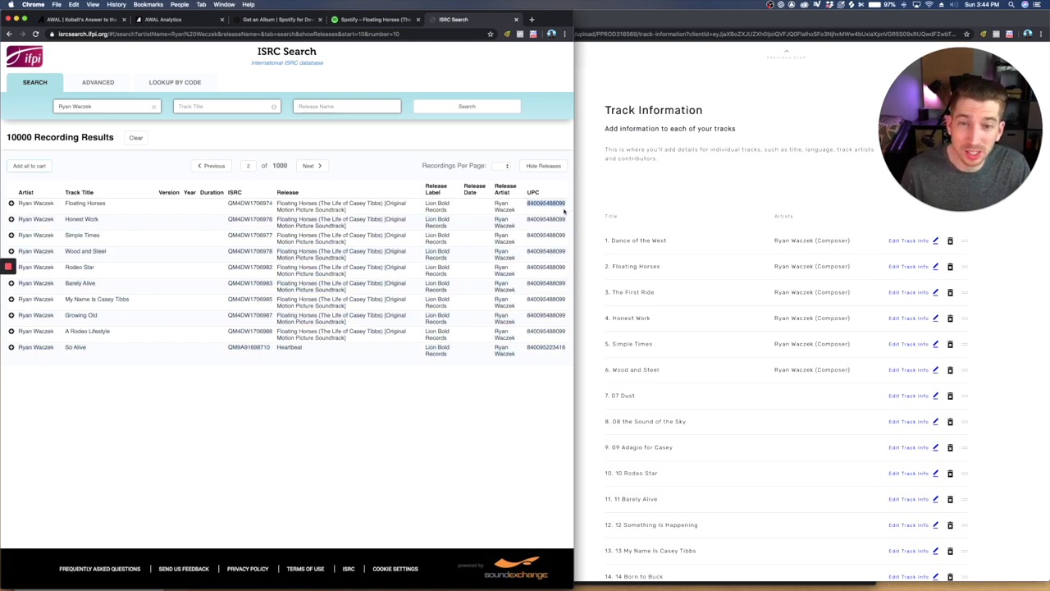
{"action": "left_click", "coordinate": [538, 207]}
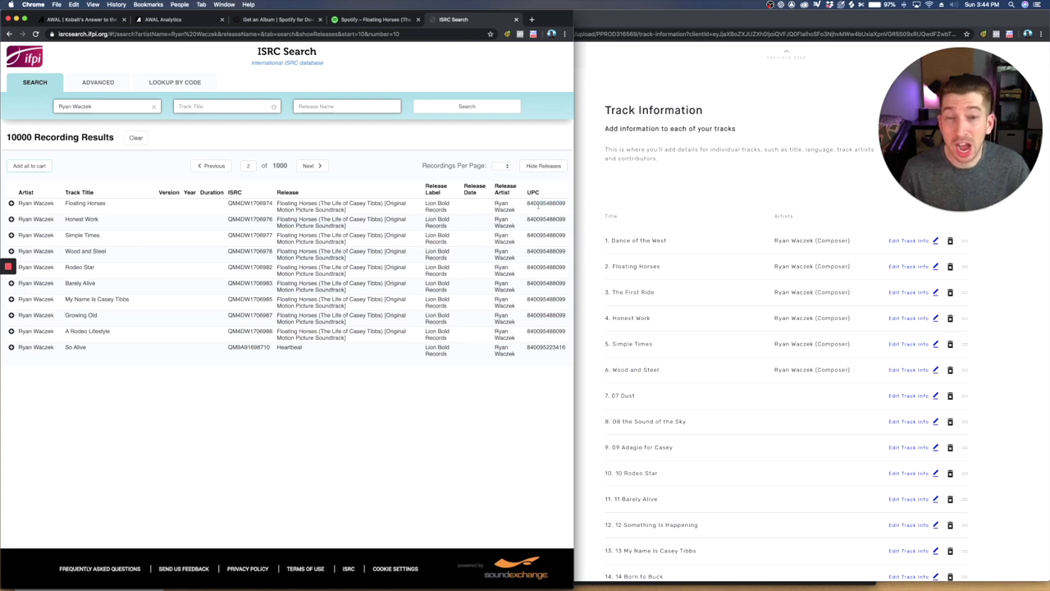
- Review the album's release information in the AWAL uploader and check its UPC against the ISRC Search results
{"action": "left_click", "coordinate": [673, 198]}
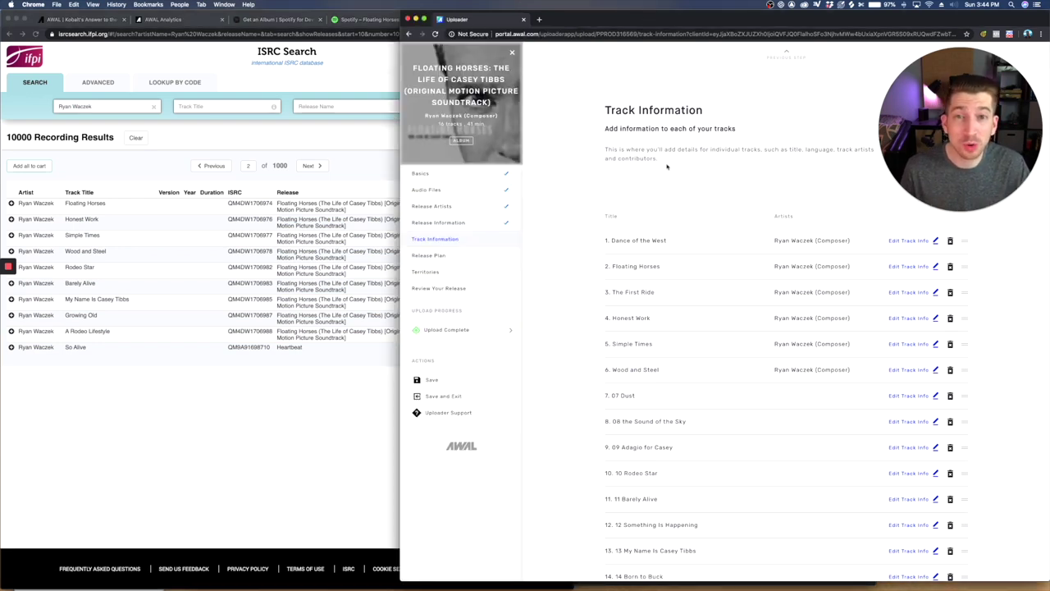
{"action": "scroll", "coordinate": [679, 376], "scroll_direction": "down", "scroll_amount": 1}
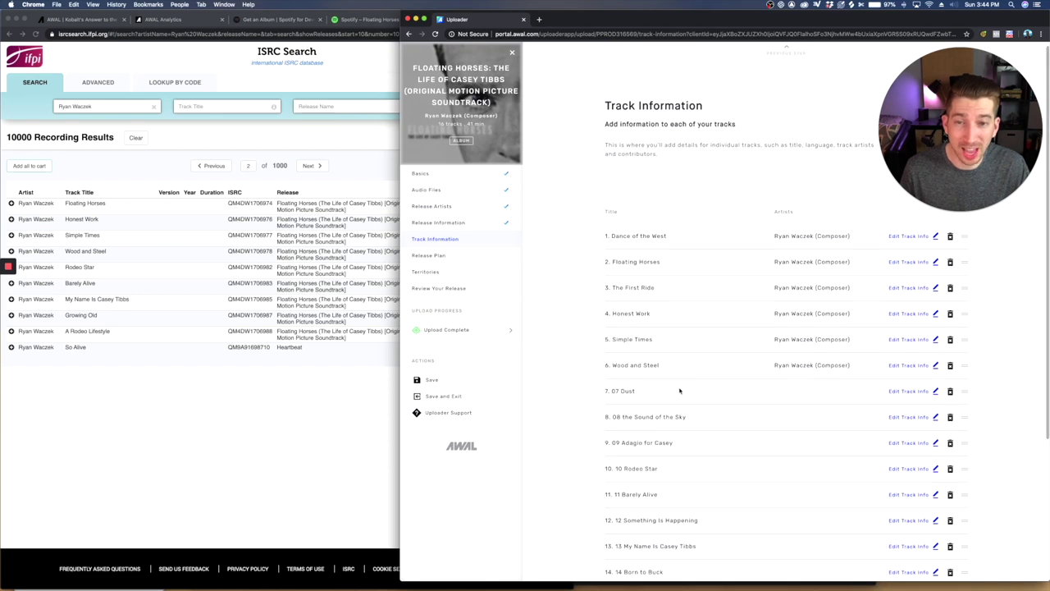
{"action": "left_click", "coordinate": [447, 221]}
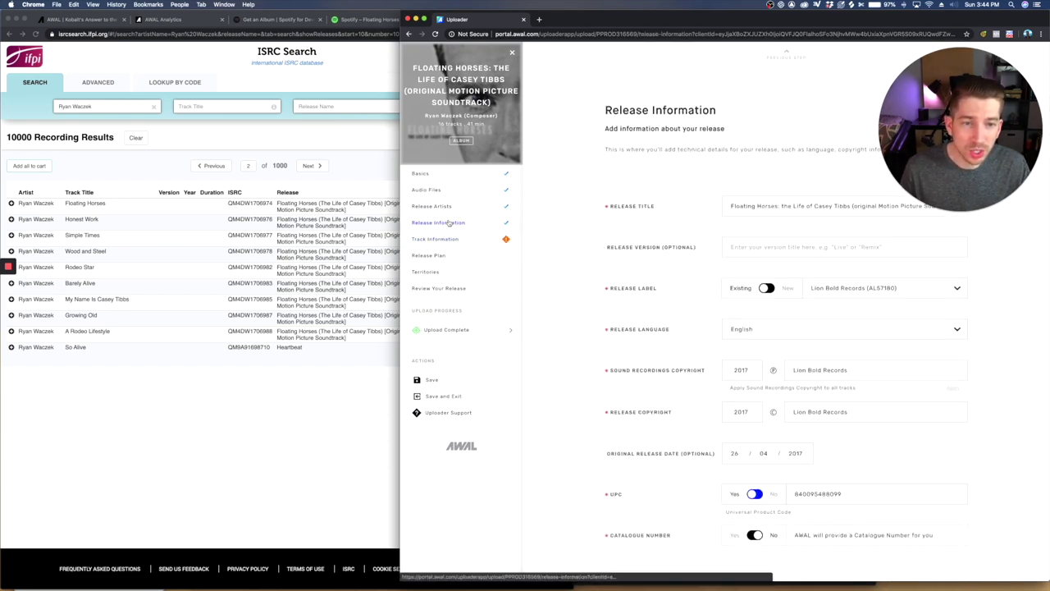
{"action": "mouse_move", "coordinate": [607, 464]}
{"action": "left_click", "coordinate": [295, 381]}
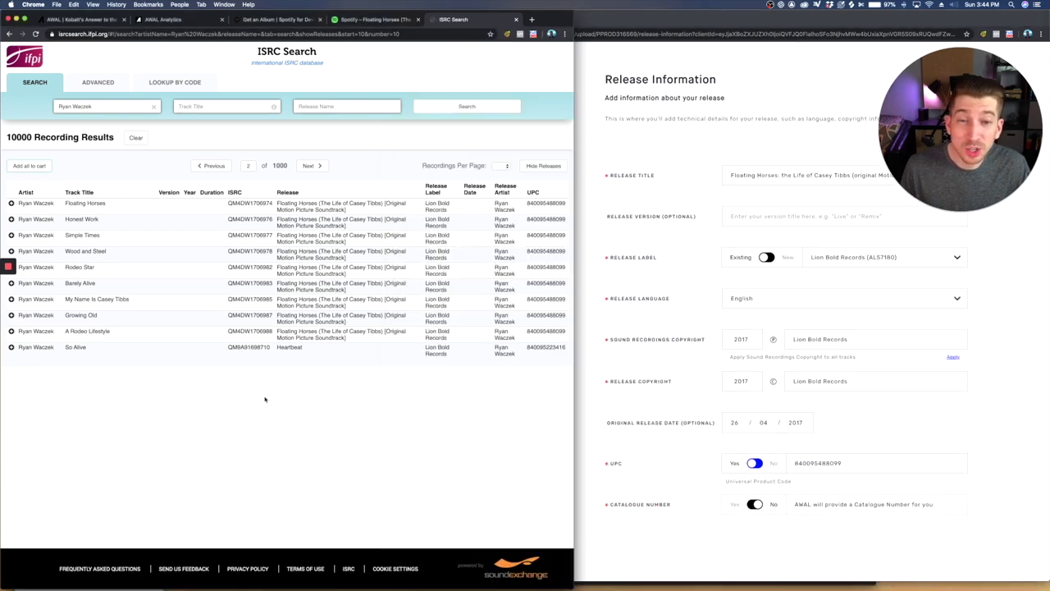
{"action": "left_click", "coordinate": [590, 164]}
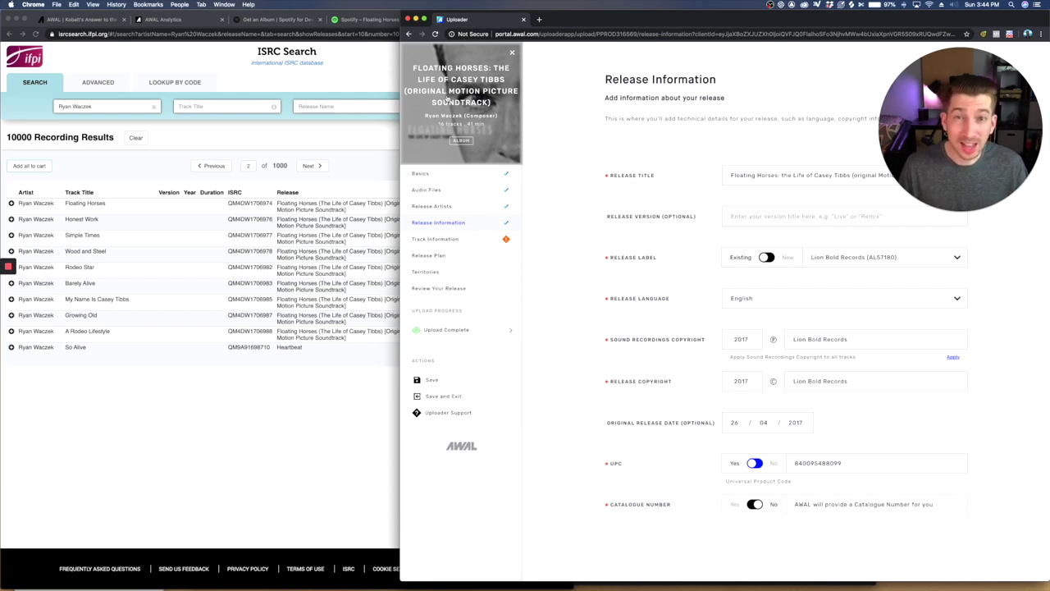
{"action": "left_click", "coordinate": [301, 447]}
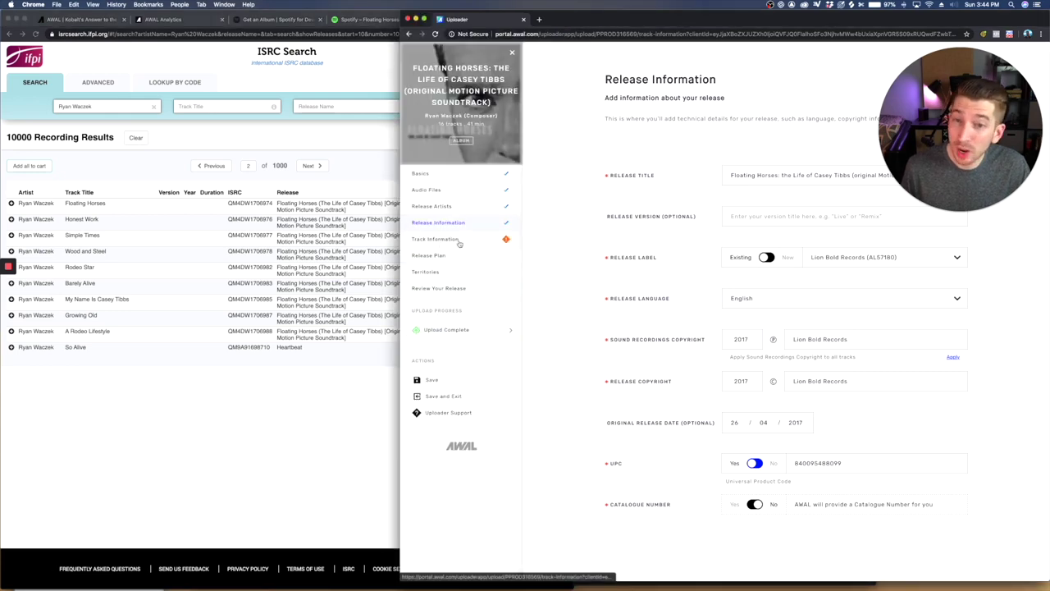
- Open the details of track 6, Wood and Steel, in the uploader's track information and compare them with the ISRC database
{"action": "left_click", "coordinate": [435, 238]}
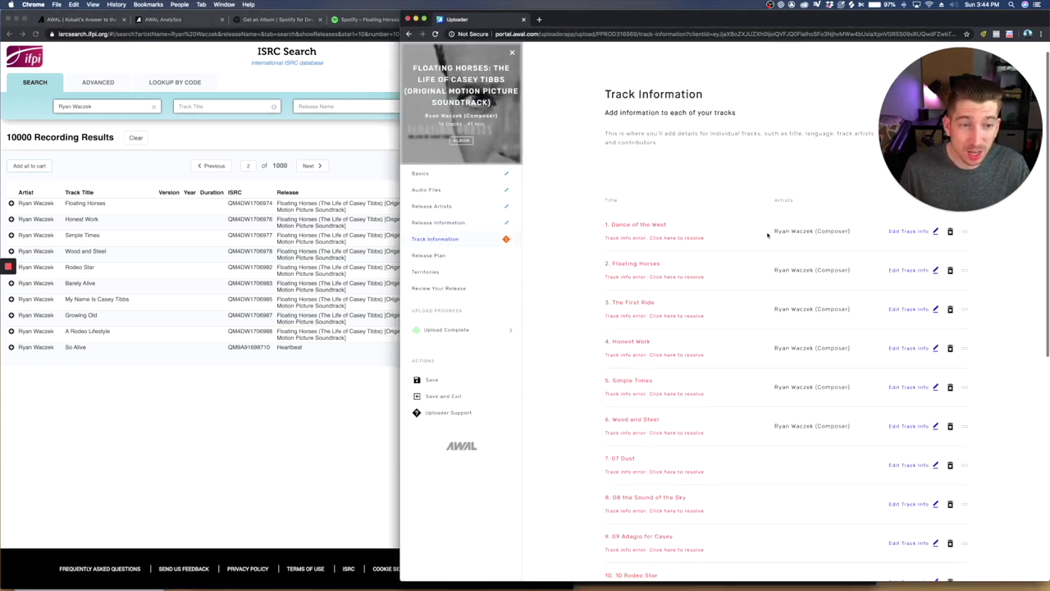
{"action": "scroll", "coordinate": [827, 465], "scroll_direction": "down", "scroll_amount": 5}
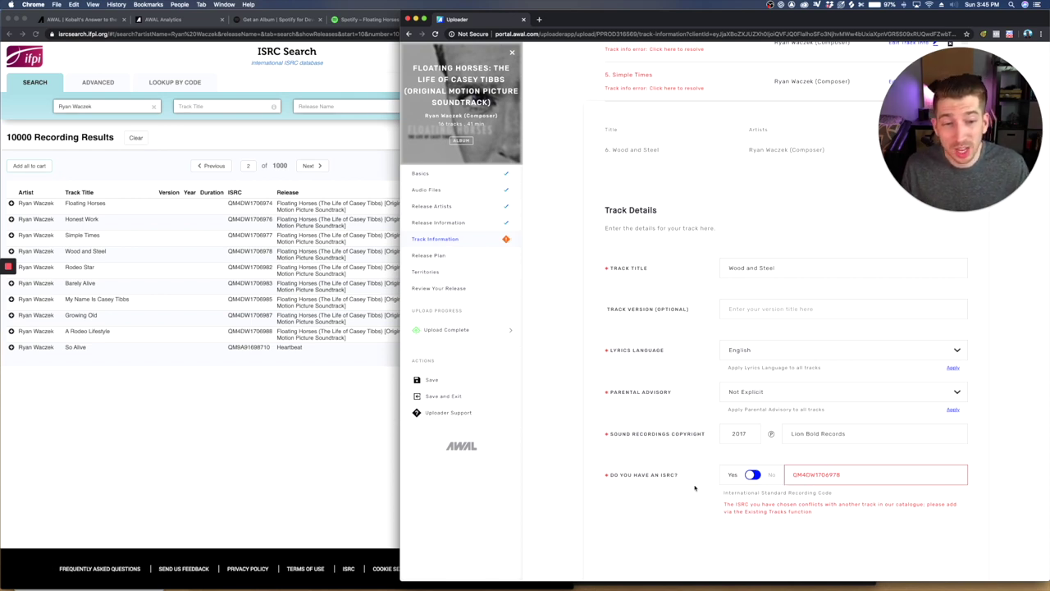
{"action": "scroll", "coordinate": [680, 331], "scroll_direction": "up", "scroll_amount": 1}
{"action": "key", "text": "super+grave"}
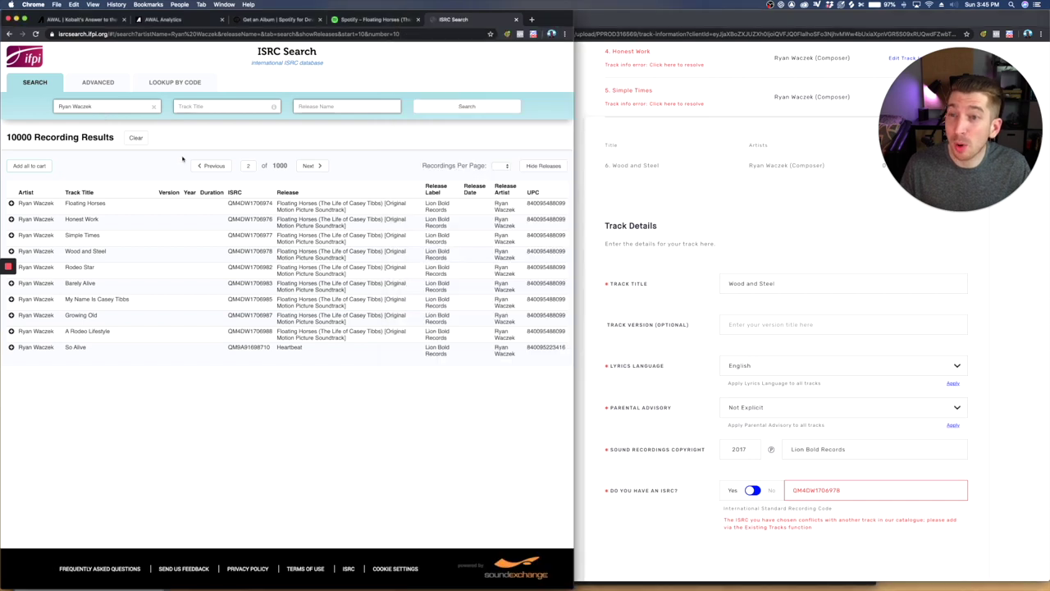
{"action": "key", "text": "super+grave"}
{"action": "left_click", "coordinate": [776, 283]}
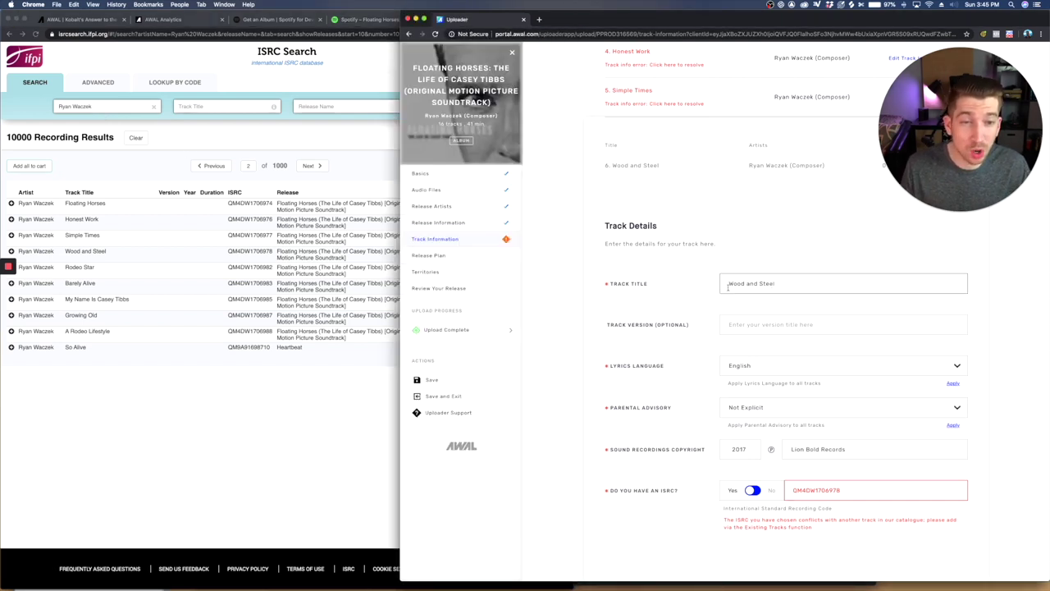
{"action": "left_click", "coordinate": [375, 370]}
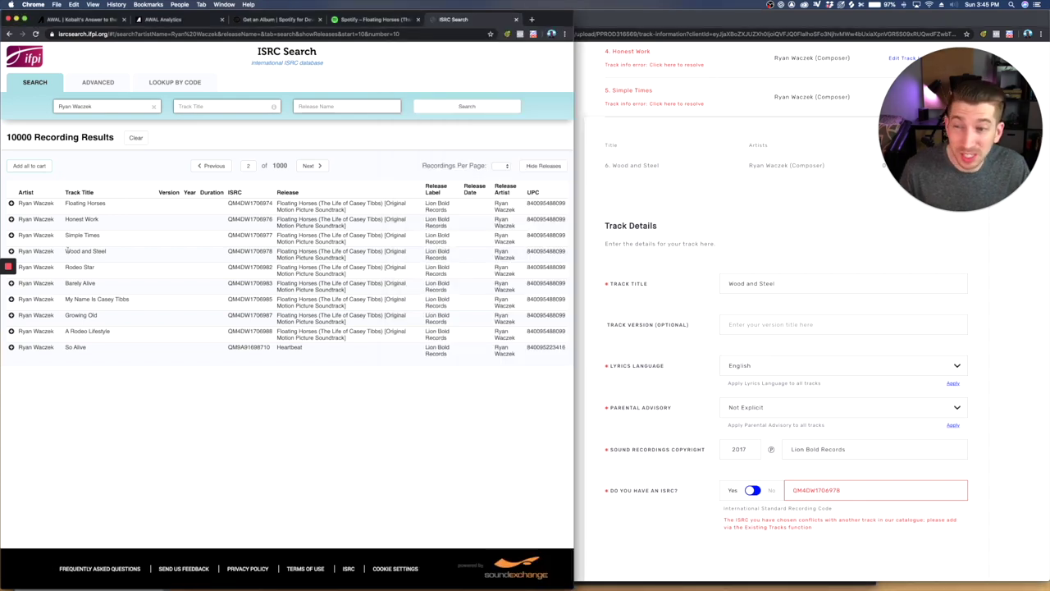
- Replace the track's ISRC with QM4DW1706978, copied from the Wood and Steel entry in the ISRC results, without trailing spaces
{"action": "left_click_drag", "start_coordinate": [64, 251], "coordinate": [106, 251]}
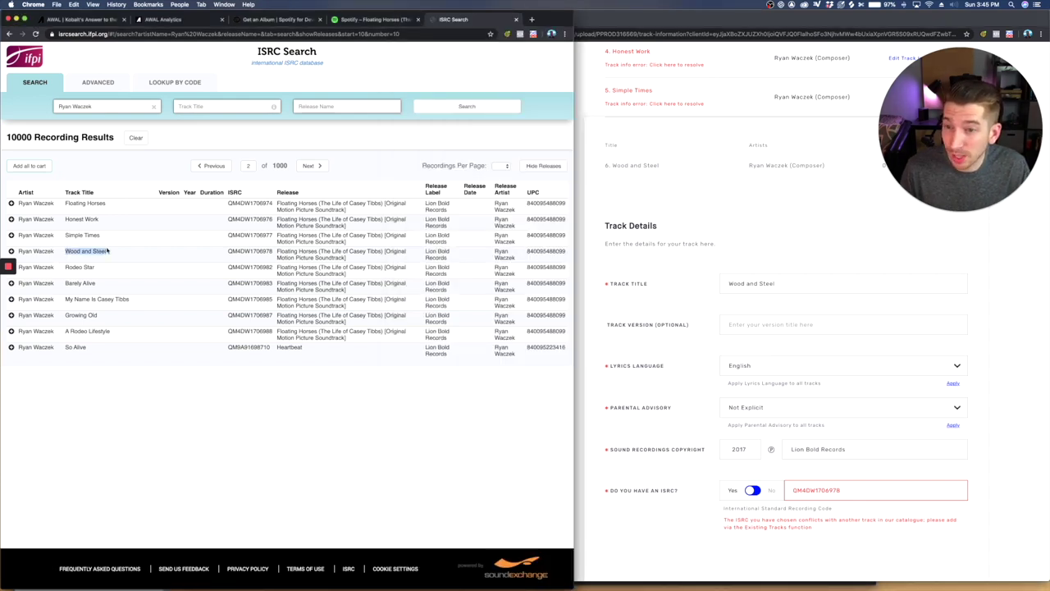
{"action": "double_click", "coordinate": [250, 251]}
{"action": "key", "text": "super+c"}
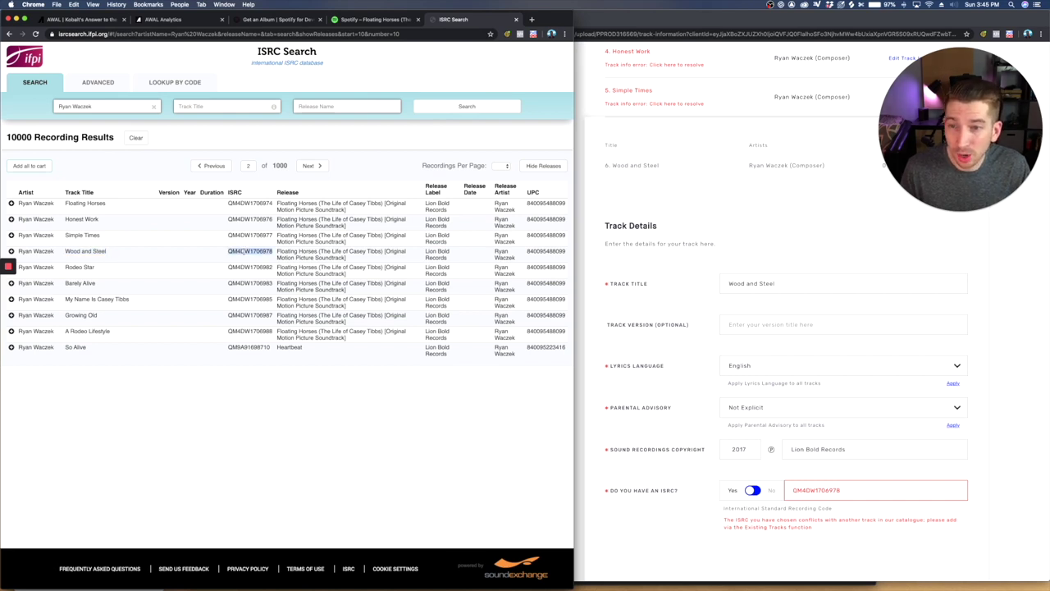
{"action": "left_click", "coordinate": [821, 492]}
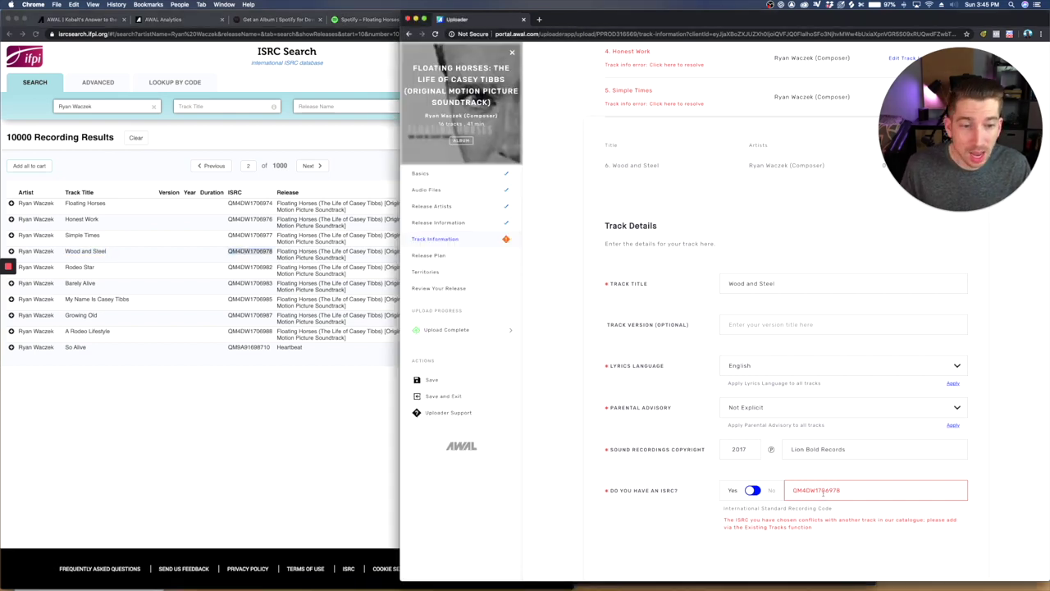
{"action": "double_click", "coordinate": [821, 492]}
{"action": "key", "text": "super+v"}
{"action": "scroll", "coordinate": [824, 510], "scroll_direction": "down", "scroll_amount": 2}
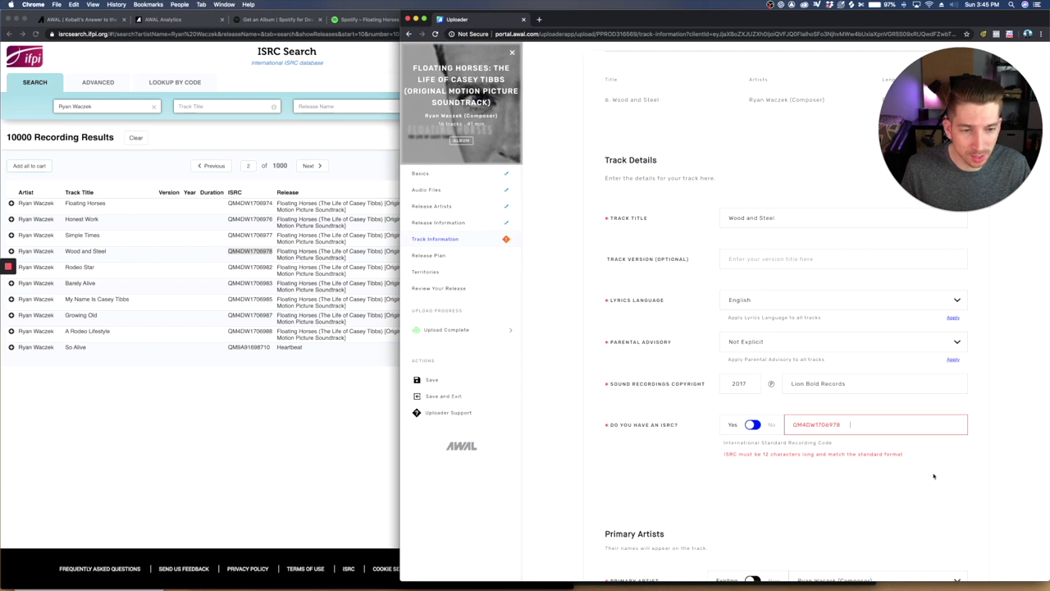
{"action": "key", "text": "BackSpace"}
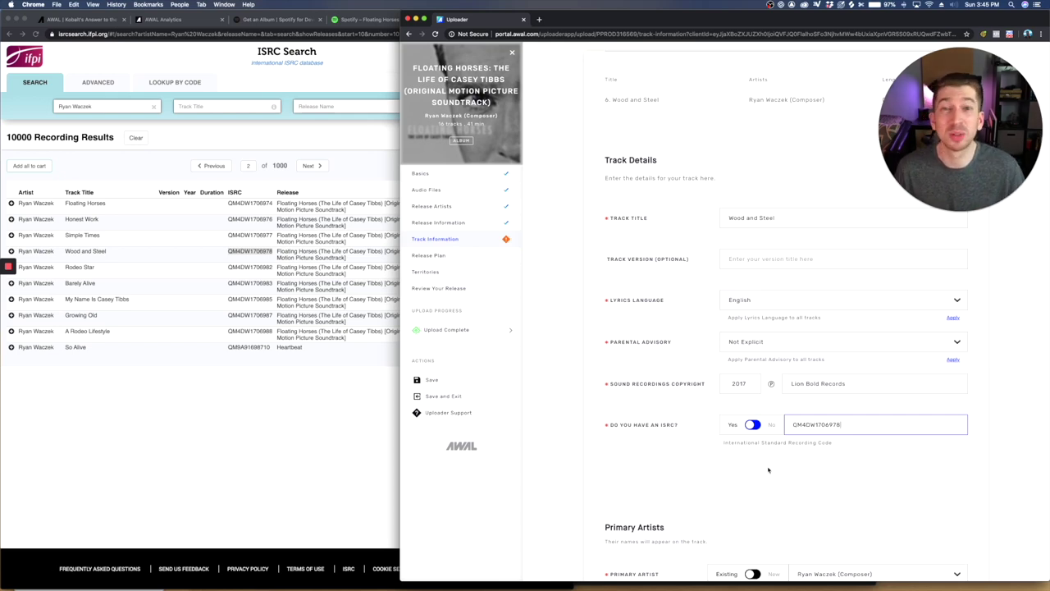
- Save and close the track details of Wood and Steel
{"action": "left_click", "coordinate": [768, 470]}
{"action": "scroll", "coordinate": [721, 465], "scroll_direction": "down", "scroll_amount": 5}
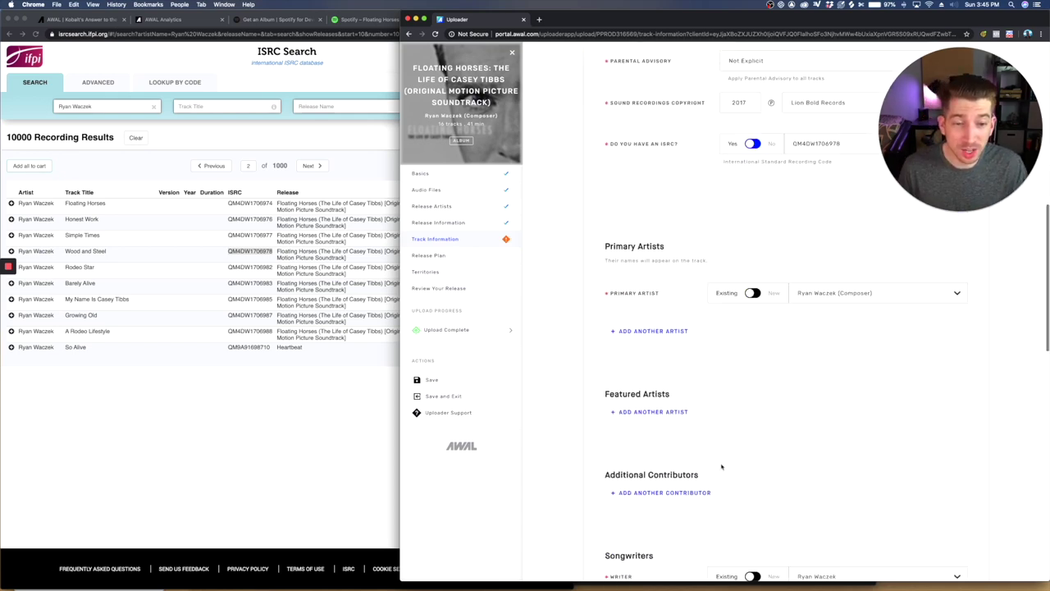
{"action": "scroll", "coordinate": [721, 466], "scroll_direction": "down", "scroll_amount": 7}
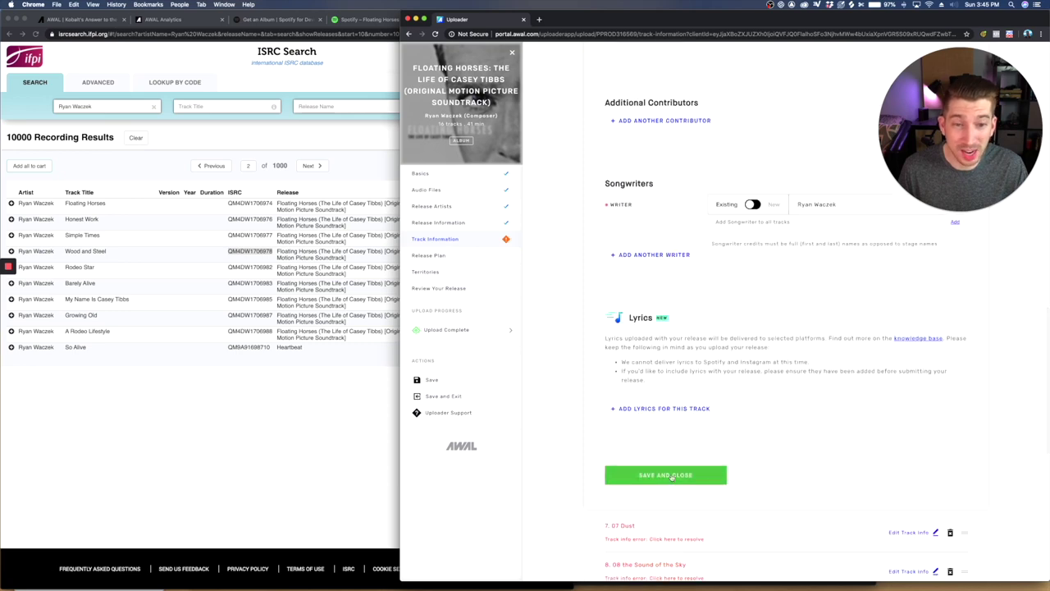
{"action": "left_click", "coordinate": [671, 475]}
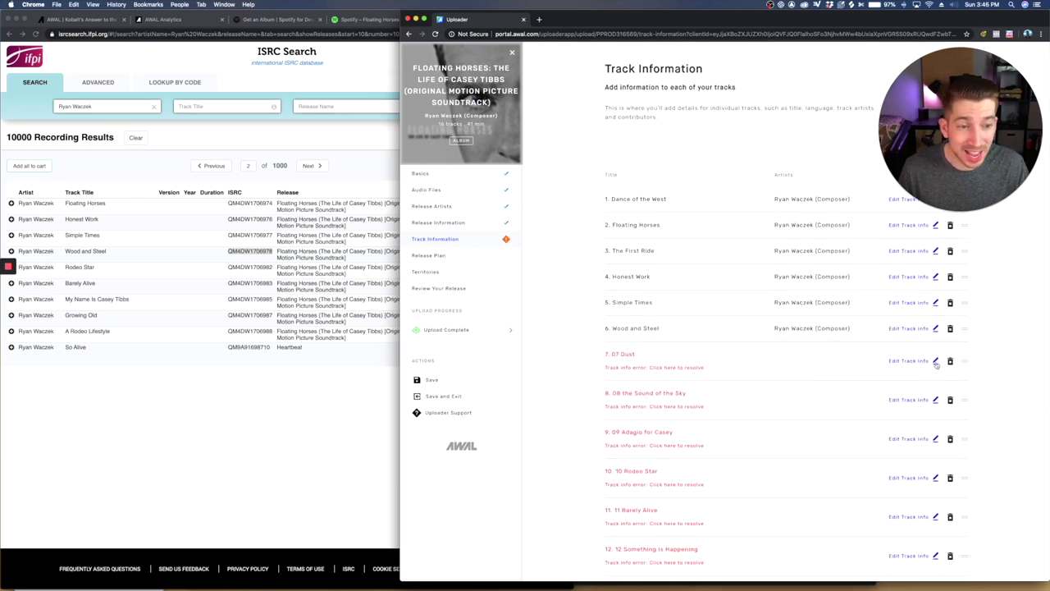
- Open the details of track 7 and set its track title to Dust, without the leading number
{"action": "left_click", "coordinate": [935, 361]}
{"action": "scroll", "coordinate": [819, 440], "scroll_direction": "down", "scroll_amount": 1}
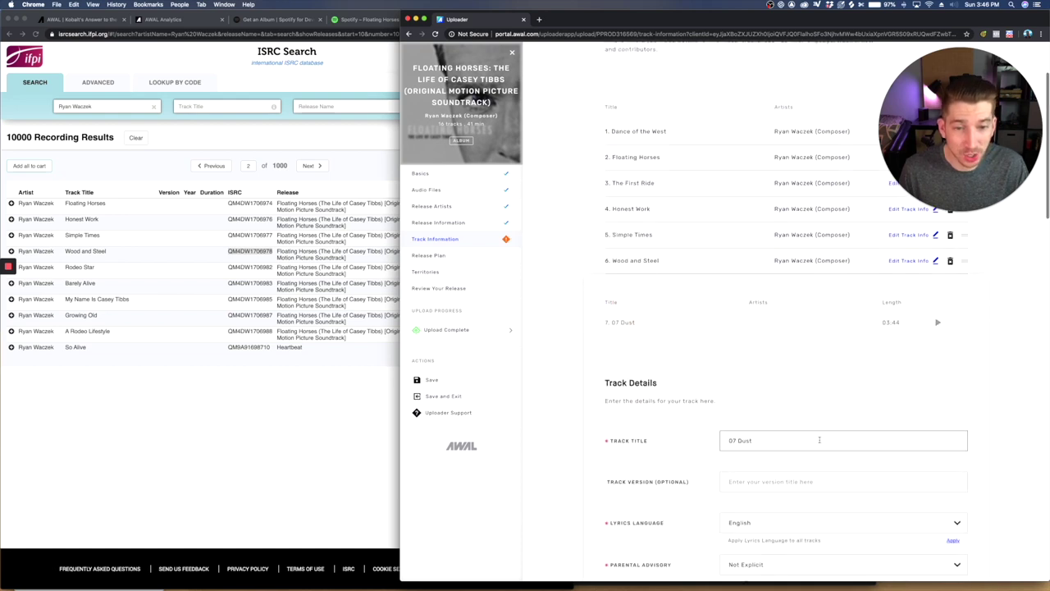
{"action": "scroll", "coordinate": [818, 440], "scroll_direction": "down", "scroll_amount": 3}
{"action": "left_click", "coordinate": [739, 335]}
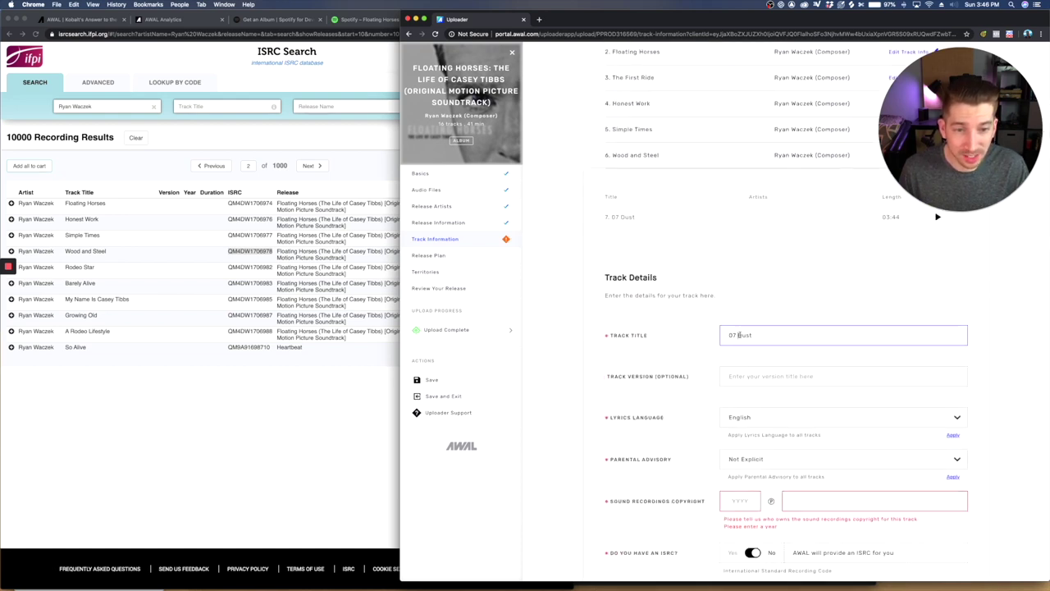
{"action": "key", "text": "BackSpace"}
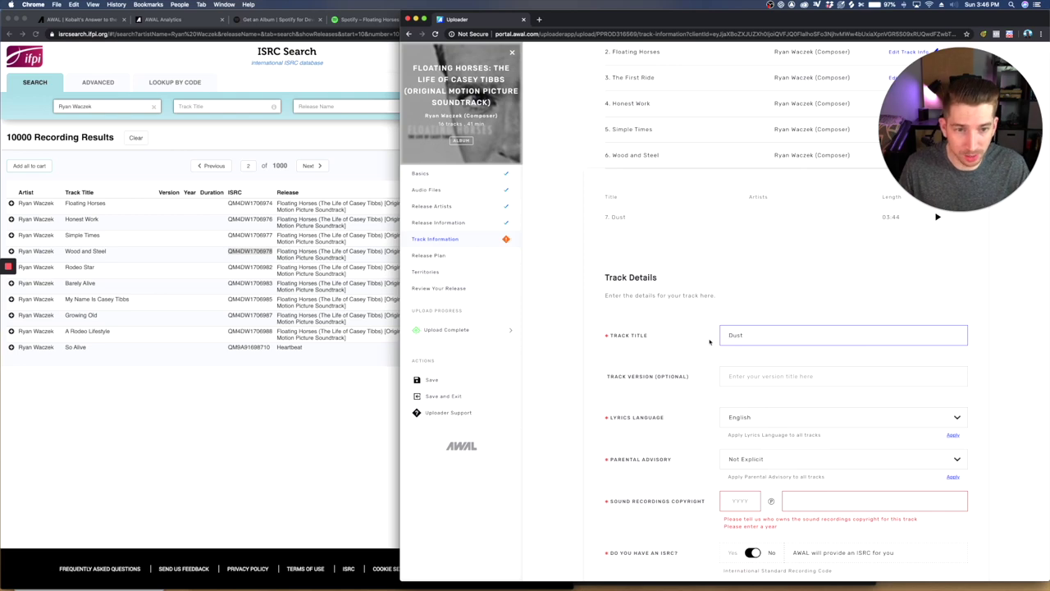
- Specify that the track Dust already has an ISRC
{"action": "scroll", "coordinate": [706, 334], "scroll_direction": "down", "scroll_amount": 1}
{"action": "scroll", "coordinate": [707, 334], "scroll_direction": "down", "scroll_amount": 2}
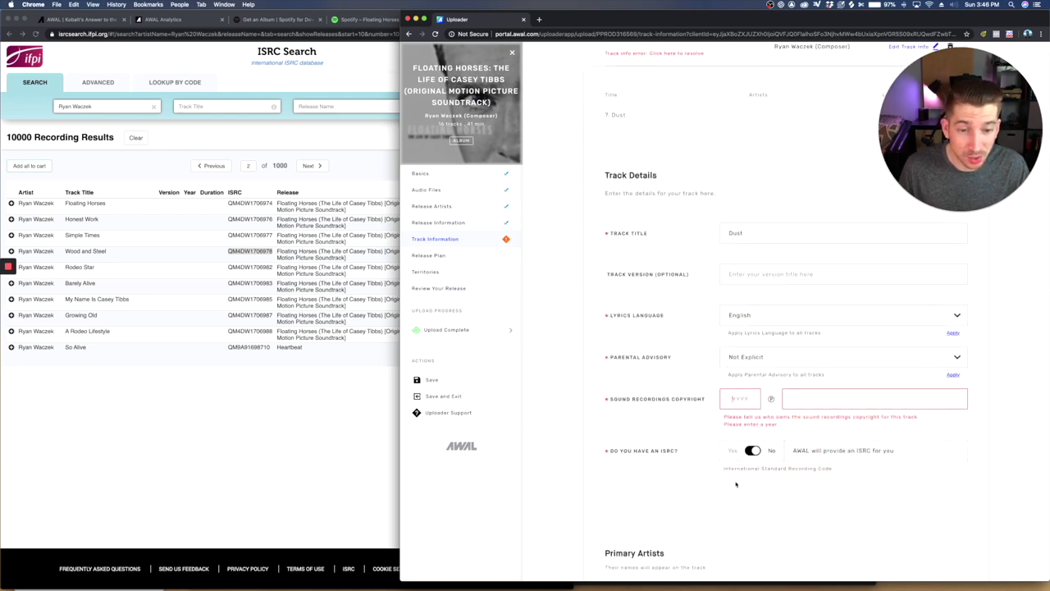
{"action": "left_click", "coordinate": [752, 454]}
{"action": "scroll", "coordinate": [771, 422], "scroll_direction": "down", "scroll_amount": 2}
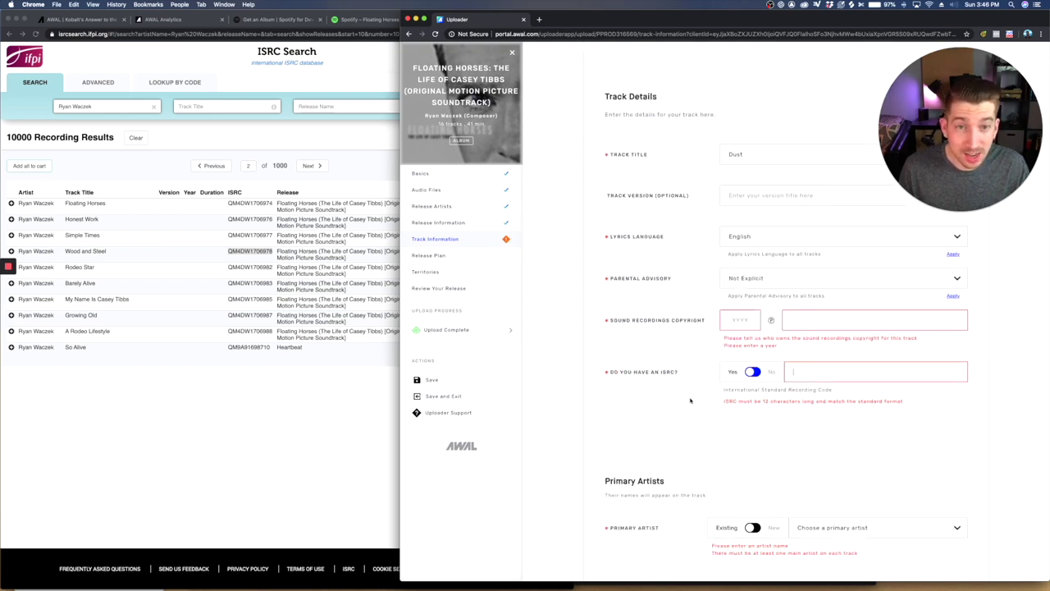
- Set the ISRC of the track Dust to QM4DW1706979, copied from its entry on page 1 of the ISRC Search results
{"action": "left_click", "coordinate": [265, 438]}
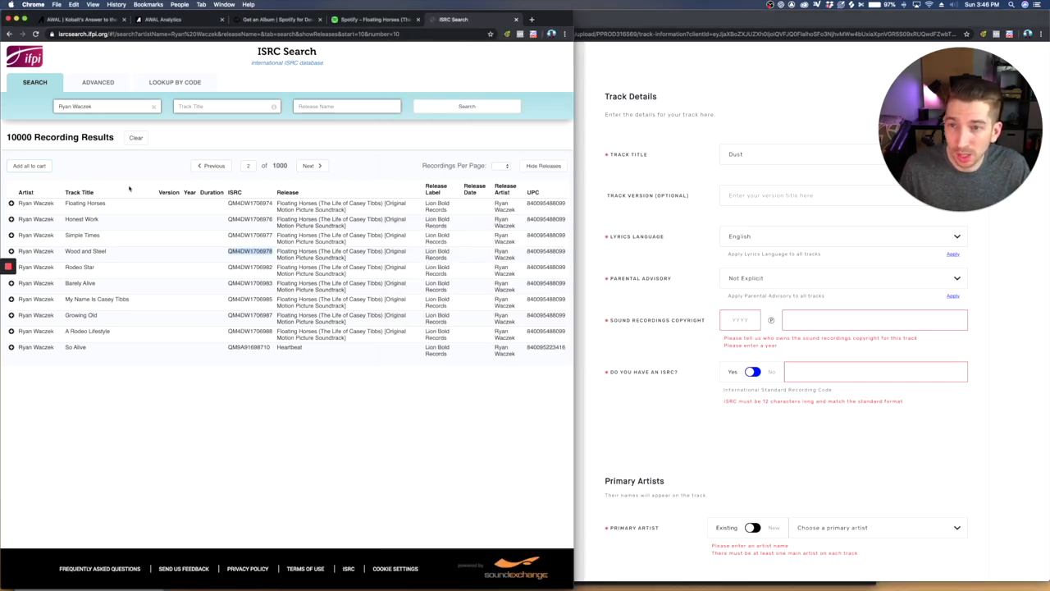
{"action": "left_click", "coordinate": [219, 167]}
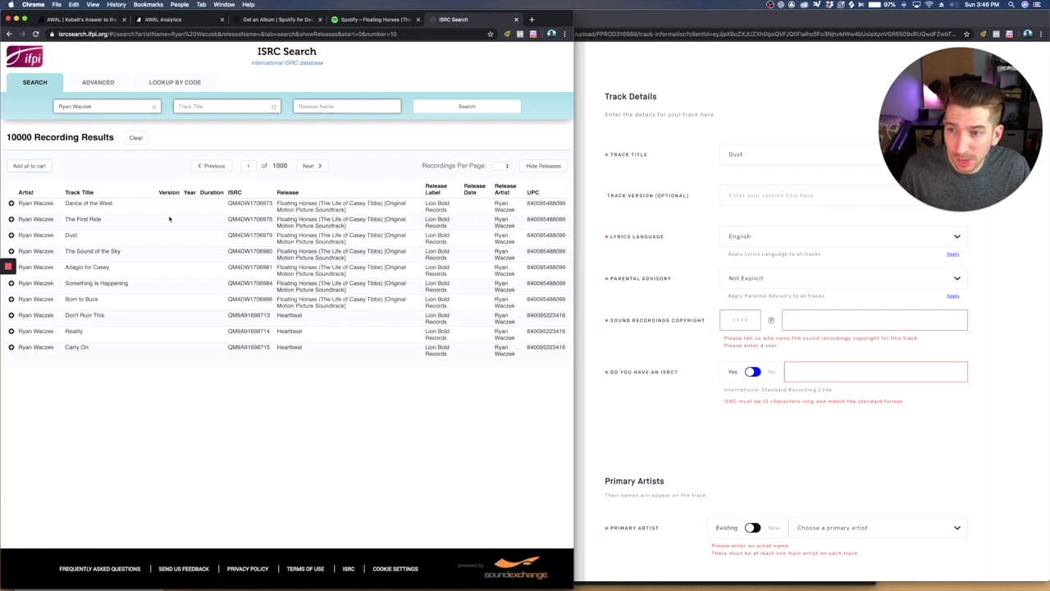
{"action": "double_click", "coordinate": [239, 236]}
{"action": "key", "text": "super+c"}
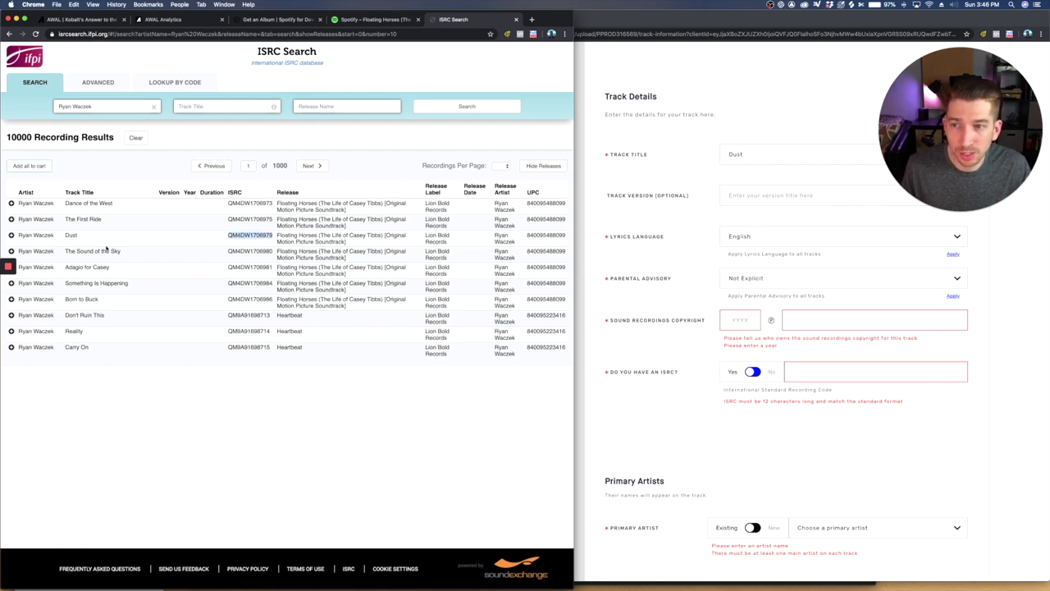
{"action": "left_click", "coordinate": [815, 375]}
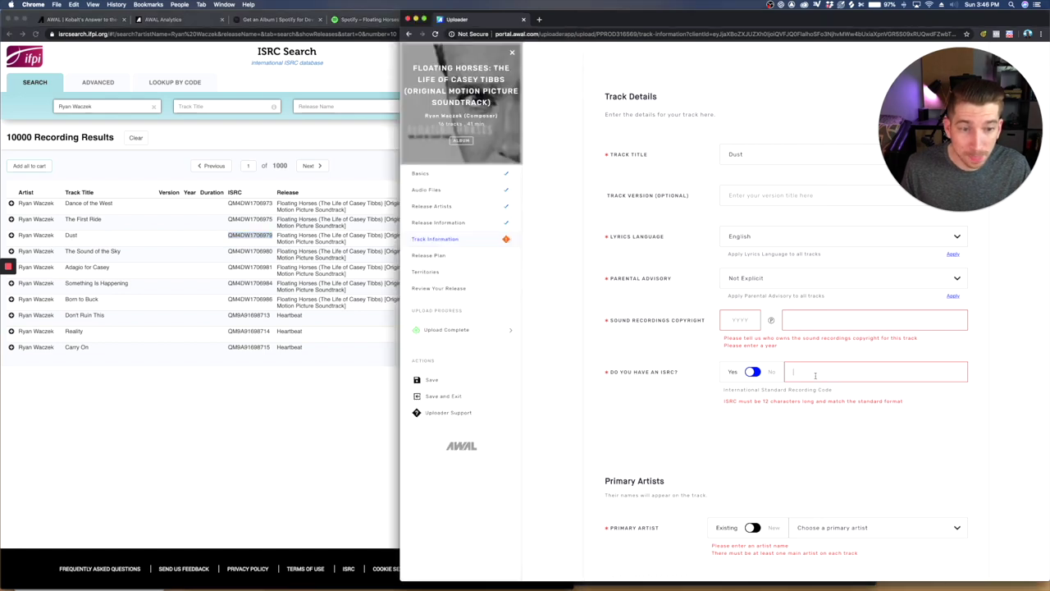
{"action": "key", "text": "super+v"}
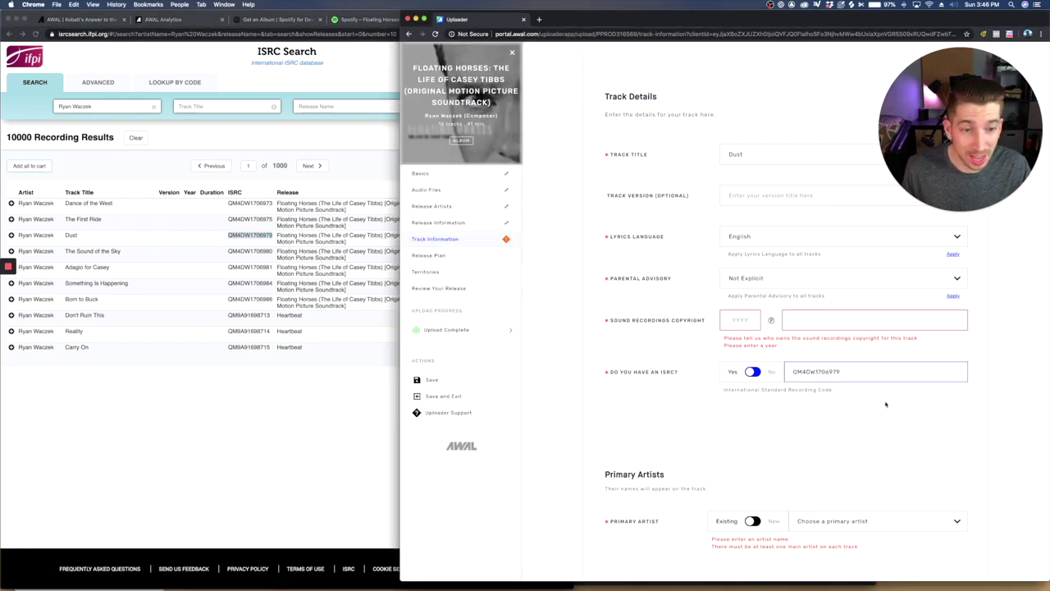
{"action": "left_click", "coordinate": [888, 405]}
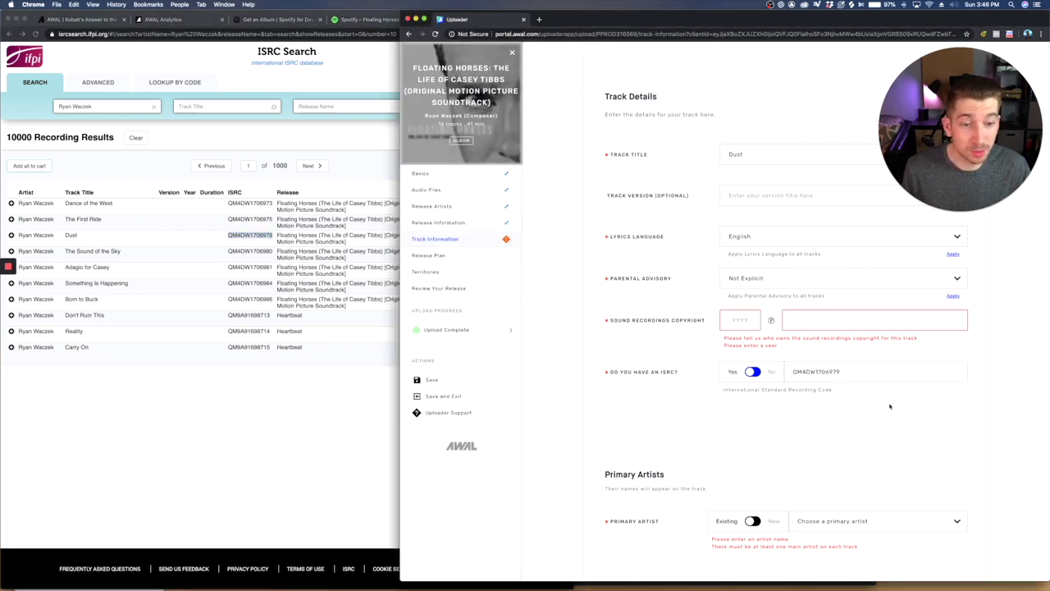
- Assign the existing composer artist profile as primary artist of Dust, and save and close the track details
{"action": "scroll", "coordinate": [889, 405], "scroll_direction": "down", "scroll_amount": 3}
{"action": "left_click", "coordinate": [845, 424]}
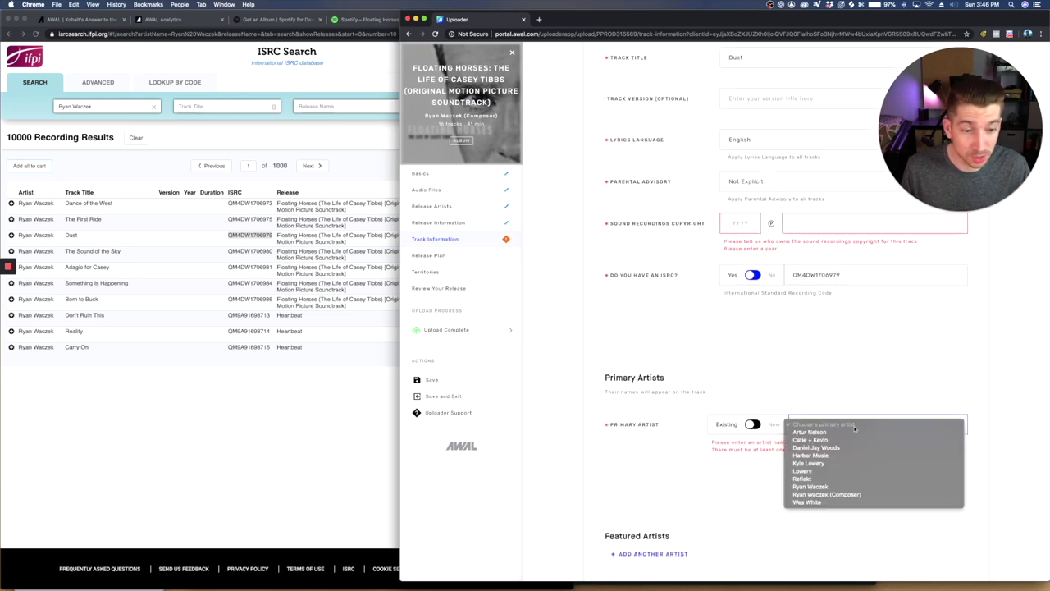
{"action": "left_click", "coordinate": [836, 495]}
{"action": "scroll", "coordinate": [841, 494], "scroll_direction": "down", "scroll_amount": 6}
{"action": "scroll", "coordinate": [843, 493], "scroll_direction": "down", "scroll_amount": 5}
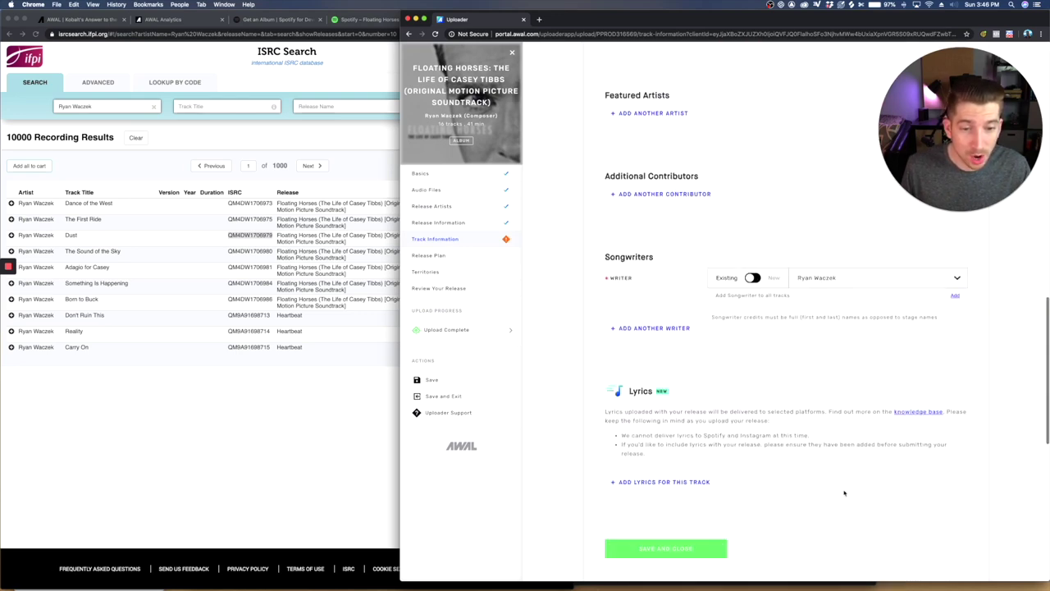
{"action": "scroll", "coordinate": [843, 492], "scroll_direction": "down", "scroll_amount": 3}
{"action": "left_click", "coordinate": [697, 449]}
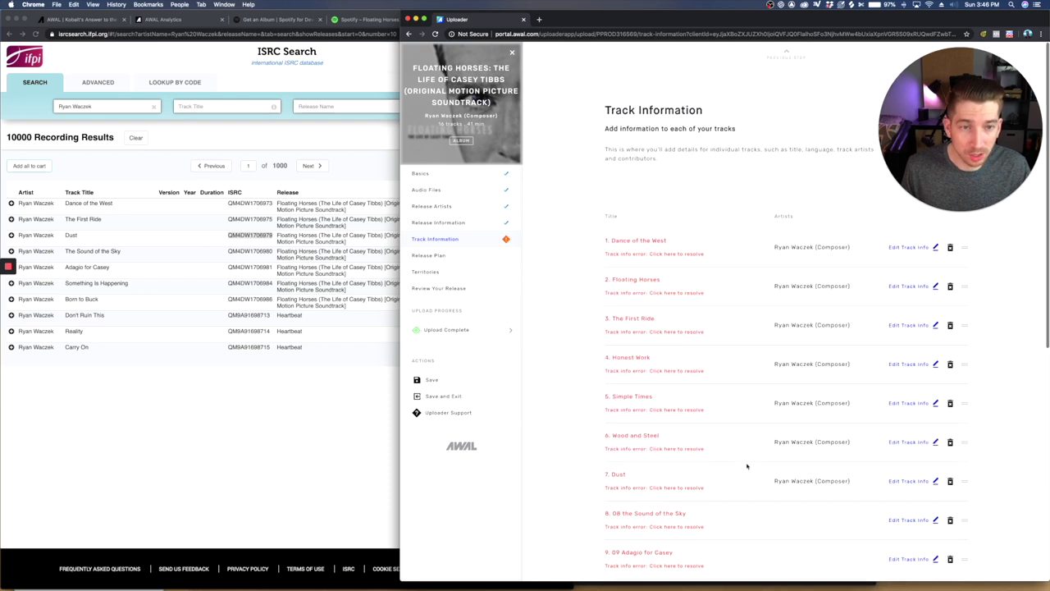
{"action": "scroll", "coordinate": [746, 466], "scroll_direction": "down", "scroll_amount": 1}
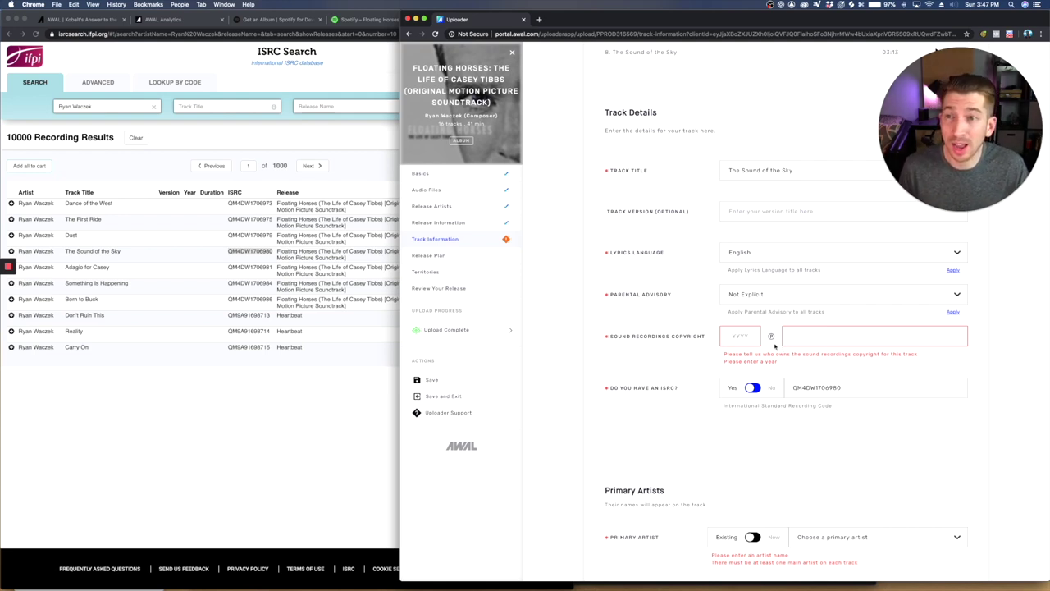
- Switch to Spotify and copy the album link of Floating Horses (The Life of Casey Tibbs)
{"action": "left_click", "coordinate": [268, 18]}
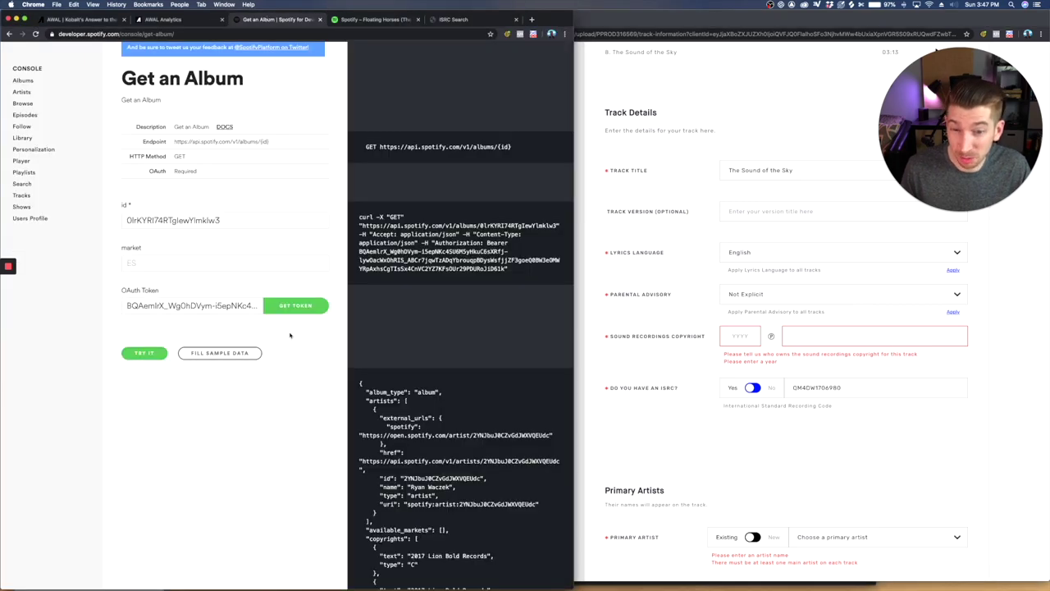
{"action": "scroll", "coordinate": [246, 397], "scroll_direction": "up", "scroll_amount": 2}
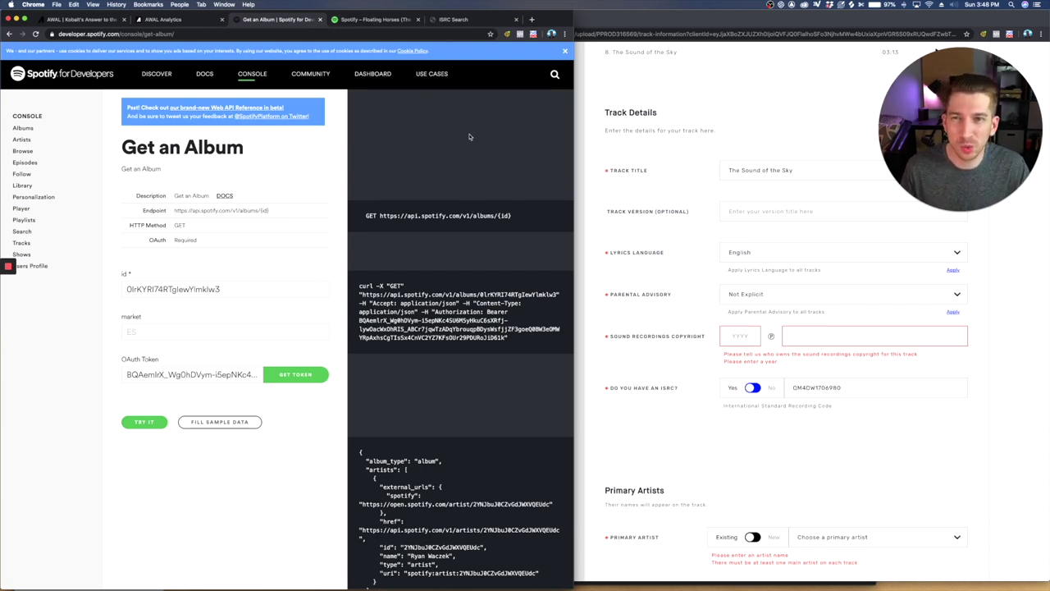
{"action": "left_click", "coordinate": [363, 19]}
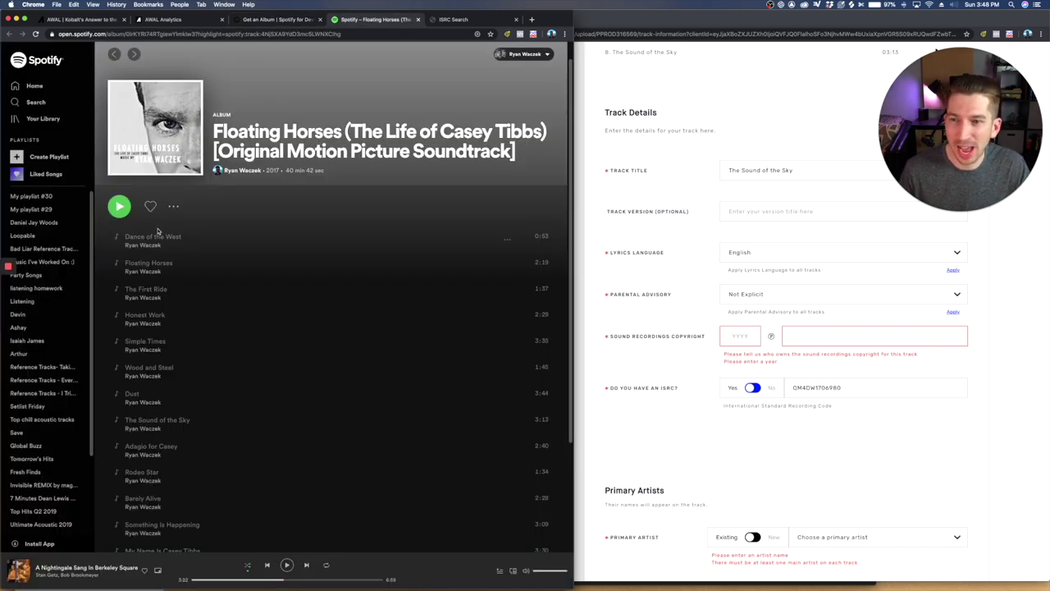
{"action": "left_click", "coordinate": [173, 206]}
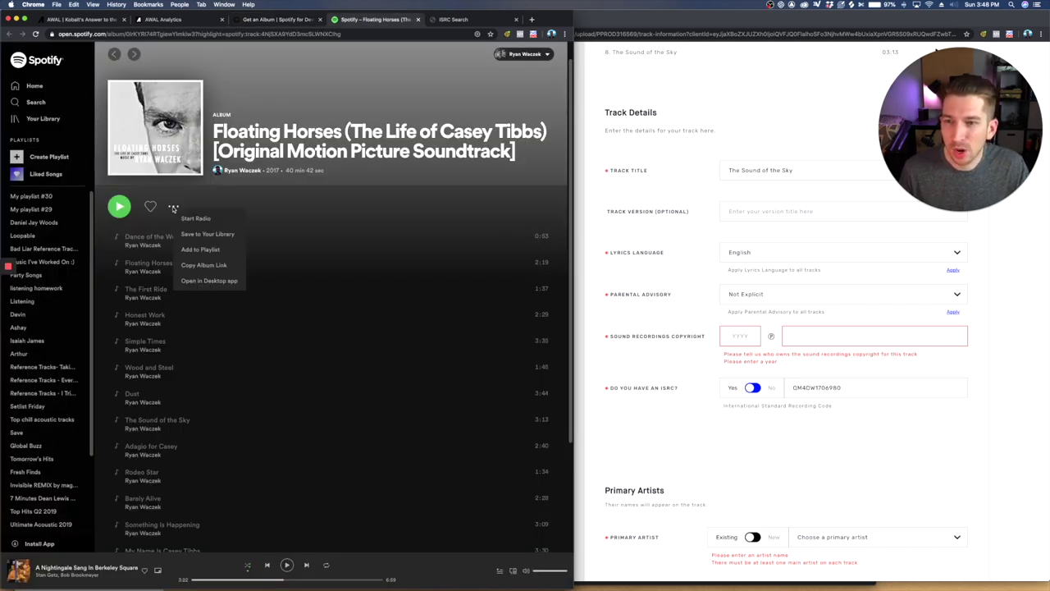
{"action": "left_click", "coordinate": [206, 266]}
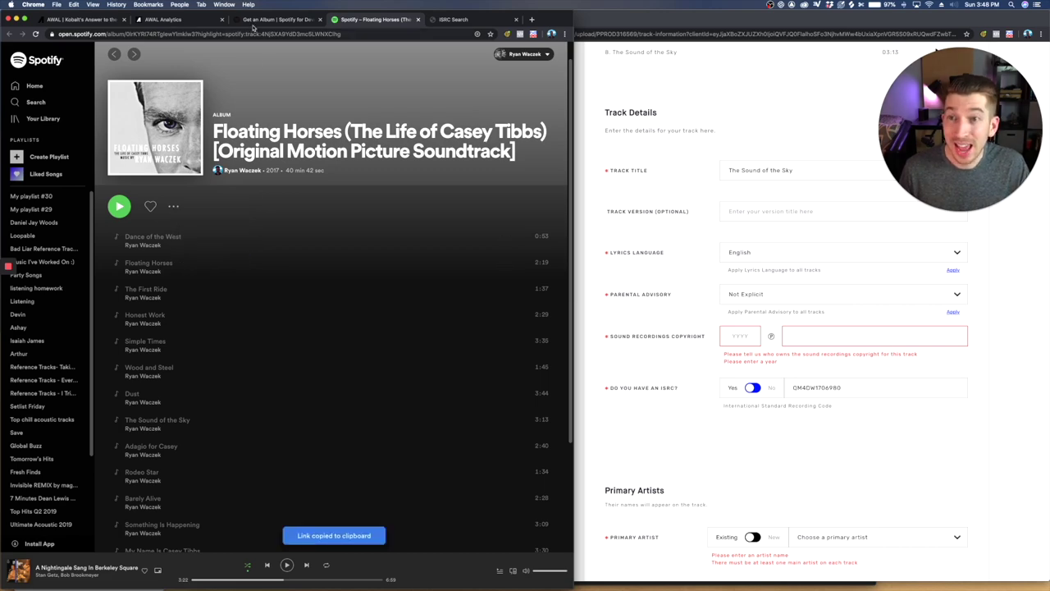
- Open the Get an Album endpoint among the album requests of the Spotify for Developers console
{"action": "key", "text": "ctrl+shift+Tab"}
{"action": "left_click", "coordinate": [243, 76]}
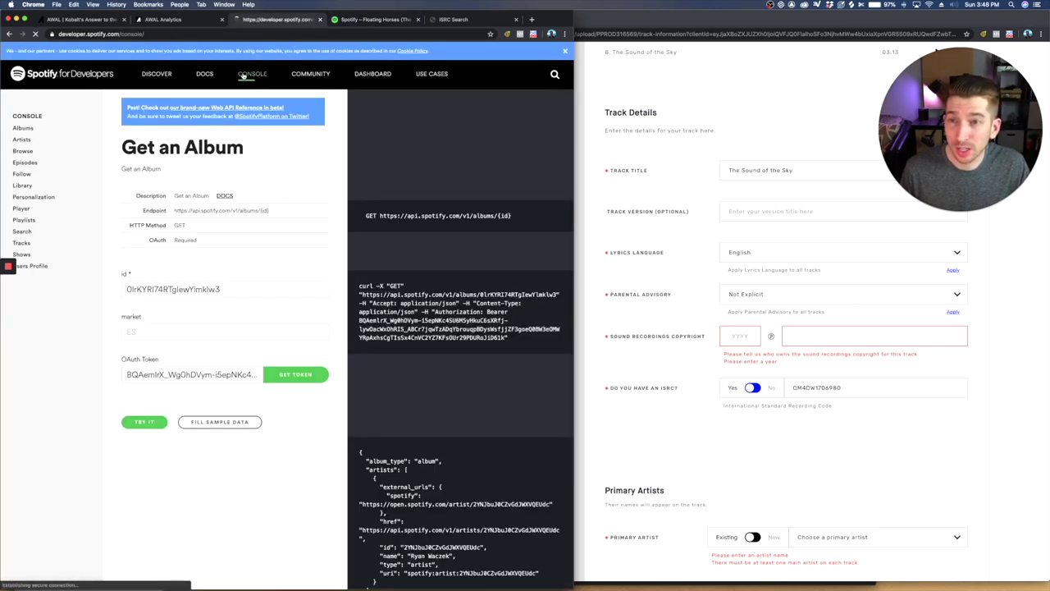
{"action": "left_click", "coordinate": [25, 129]}
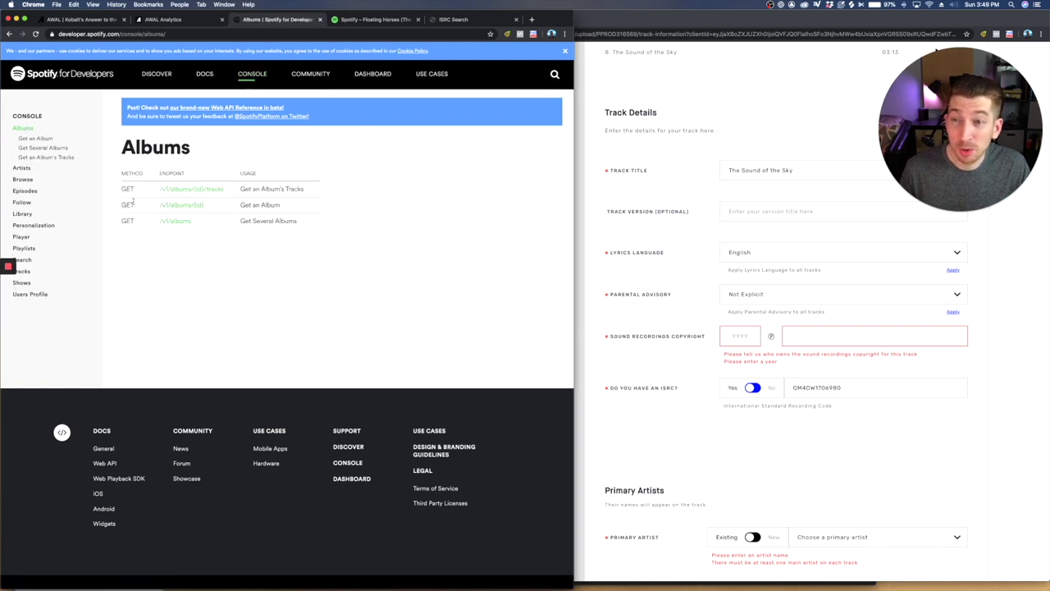
{"action": "left_click", "coordinate": [187, 205]}
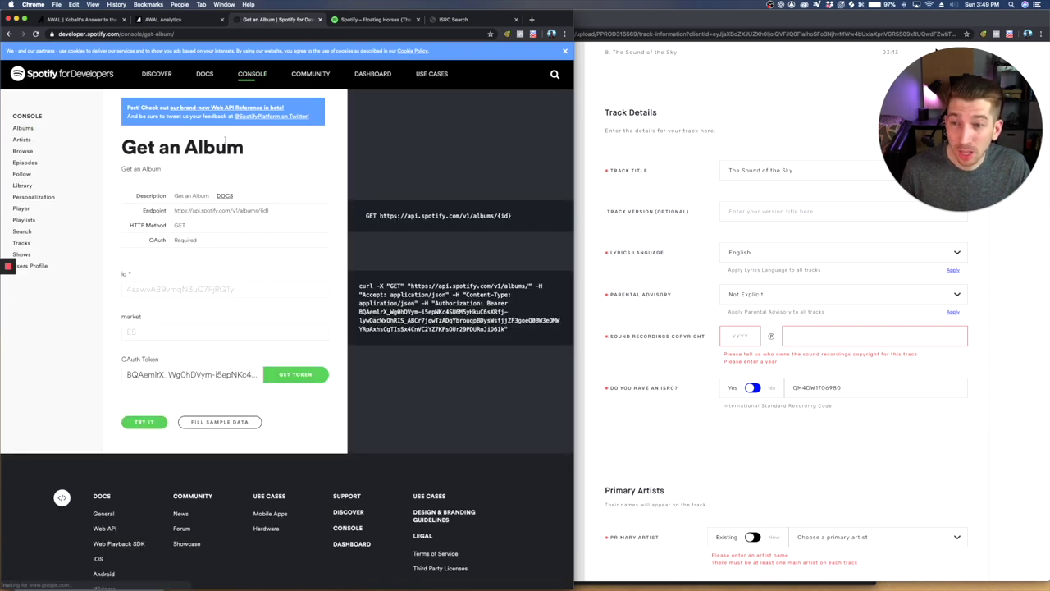
- Enter the album id 0lrKYRI74RTgIewYlmklw3 from the copied link, stripping the URL prefix and the ?si= suffix
{"action": "left_click", "coordinate": [149, 289]}
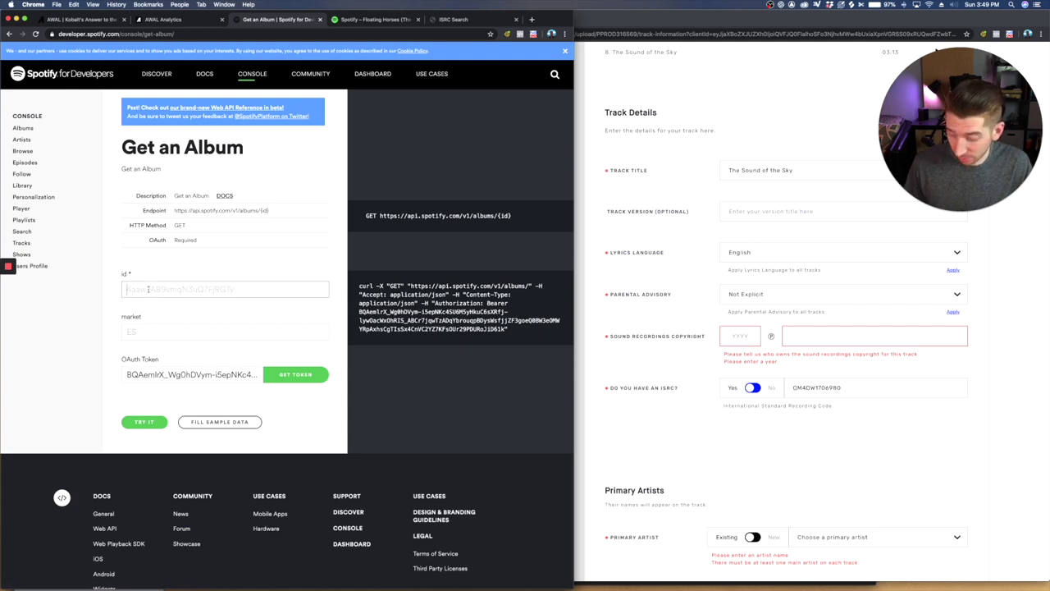
{"action": "key", "text": "super+v"}
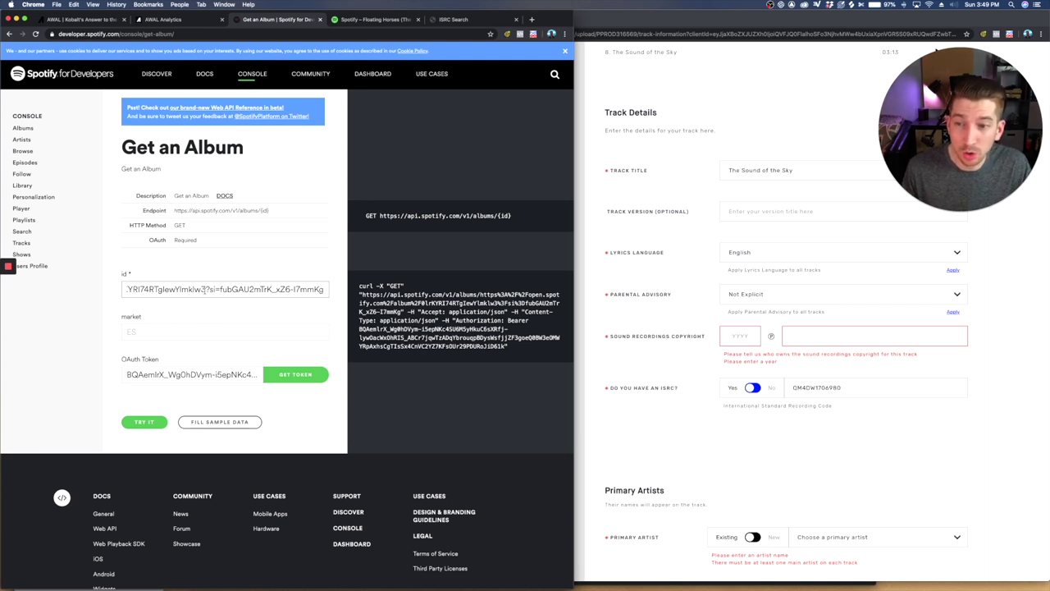
{"action": "left_click_drag", "start_coordinate": [205, 288], "coordinate": [416, 290]}
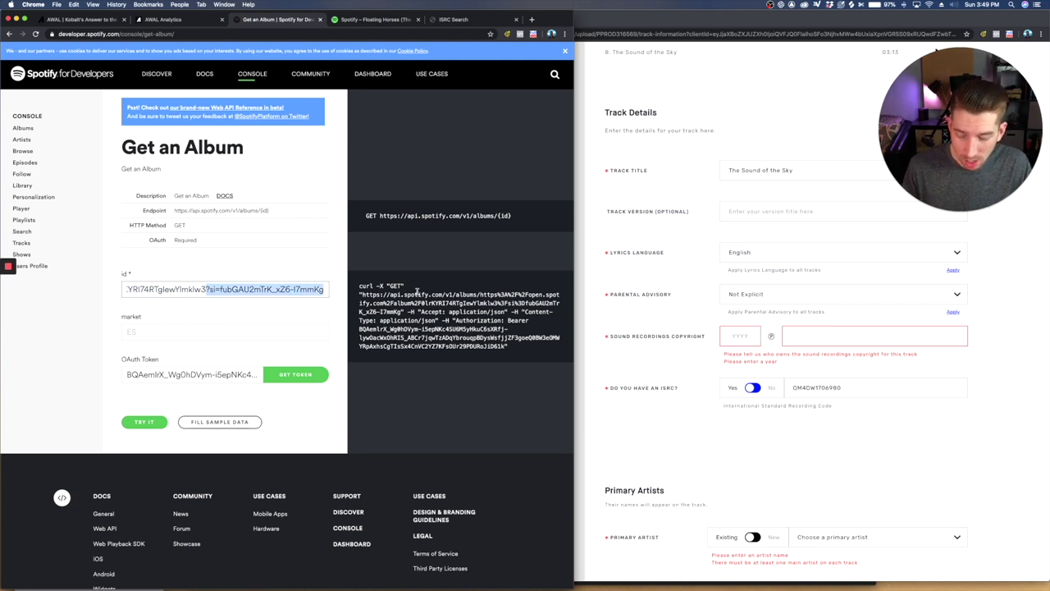
{"action": "key", "text": "BackSpace"}
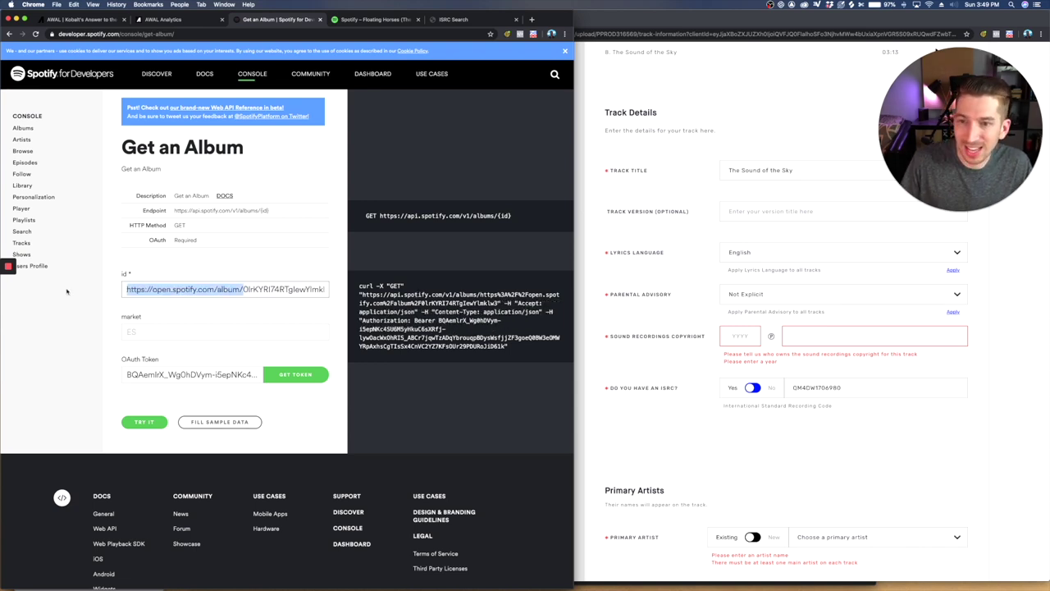
{"action": "key", "text": "BackSpace"}
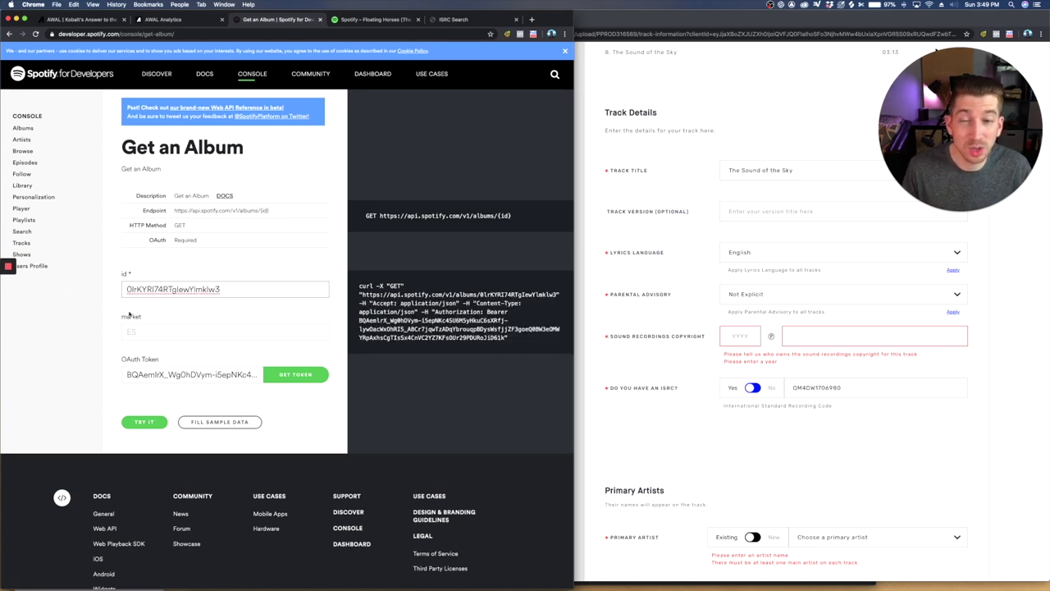
- Request a new OAuth token without any optional scopes and authorize the console's access to the Spotify account
{"action": "left_click", "coordinate": [283, 376]}
{"action": "left_click", "coordinate": [287, 375]}
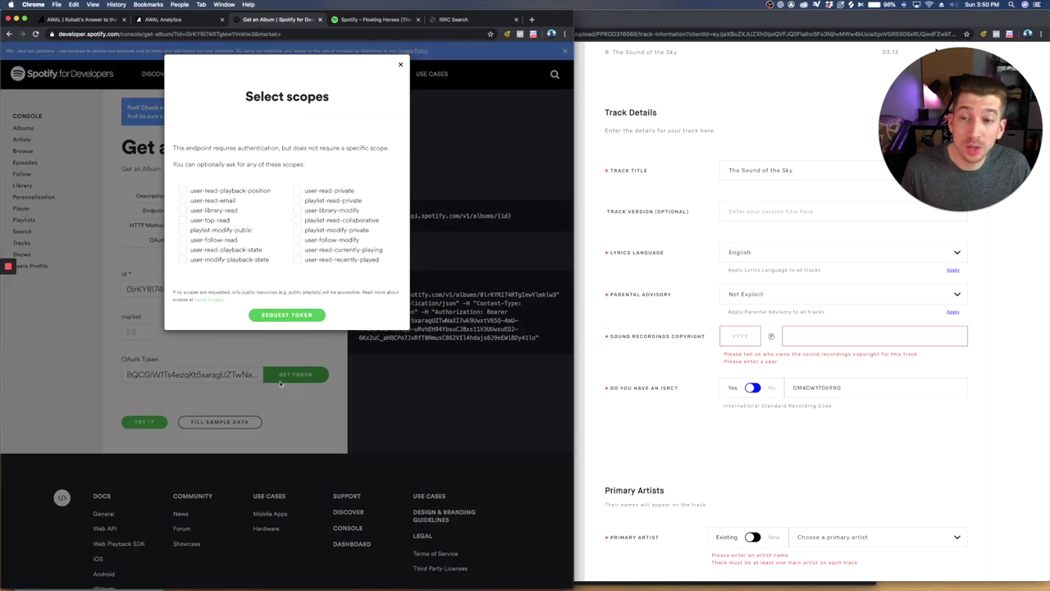
{"action": "left_click", "coordinate": [287, 315]}
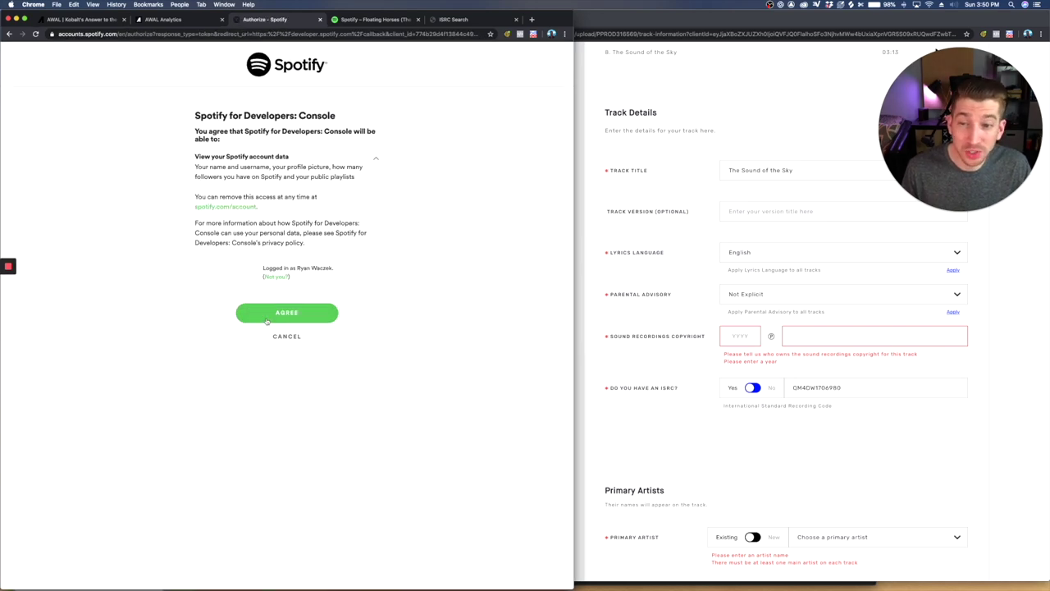
{"action": "left_click", "coordinate": [269, 319]}
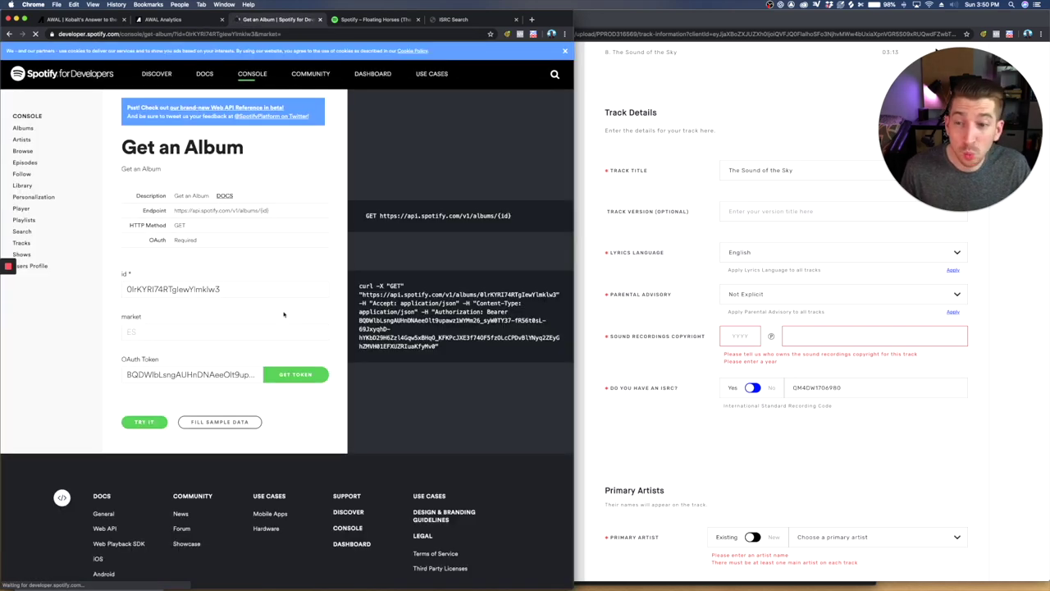
- Run the Get an Album request and examine the copyrights section of the response
{"action": "left_click", "coordinate": [141, 424]}
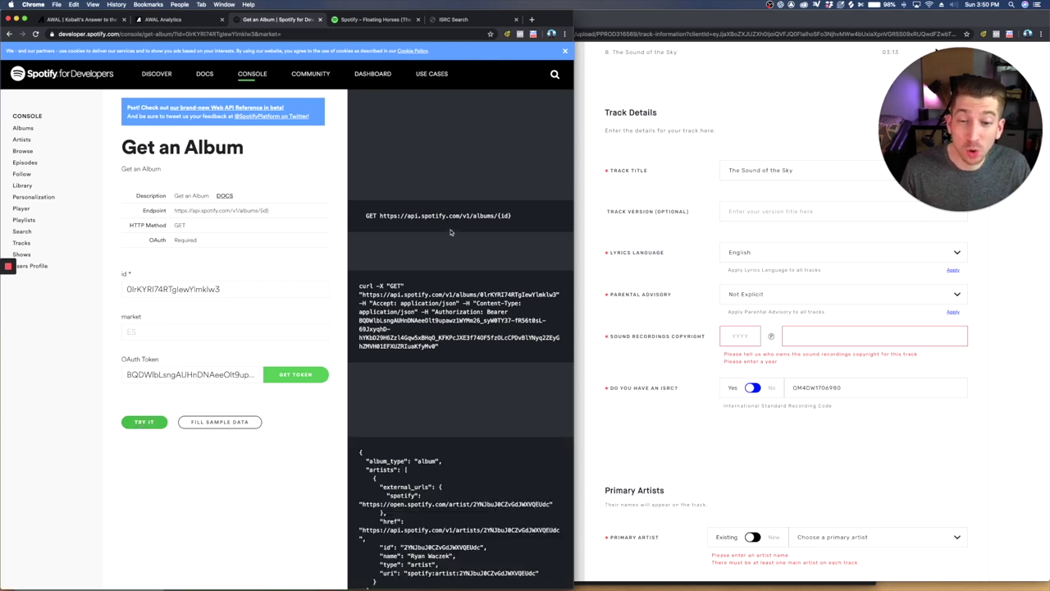
{"action": "scroll", "coordinate": [449, 233], "scroll_direction": "down", "scroll_amount": 5}
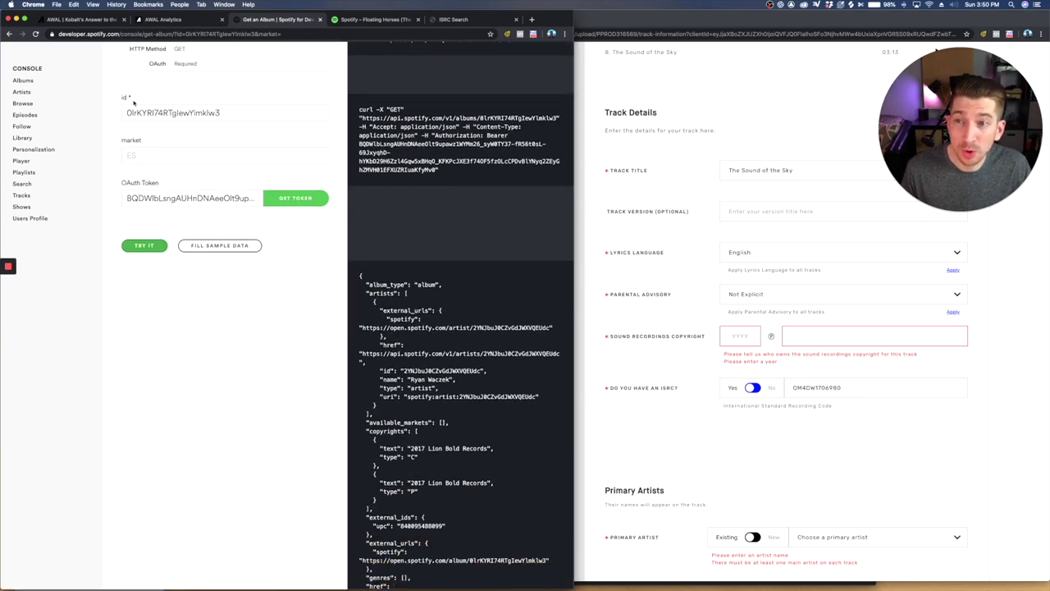
{"action": "scroll", "coordinate": [473, 334], "scroll_direction": "down", "scroll_amount": 2}
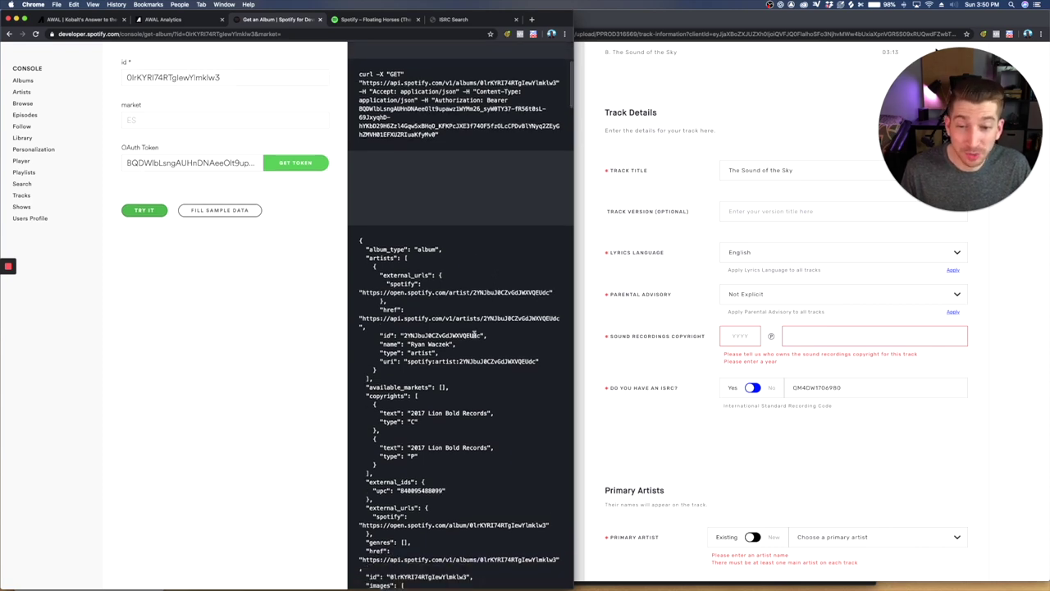
{"action": "scroll", "coordinate": [473, 334], "scroll_direction": "down", "scroll_amount": 2}
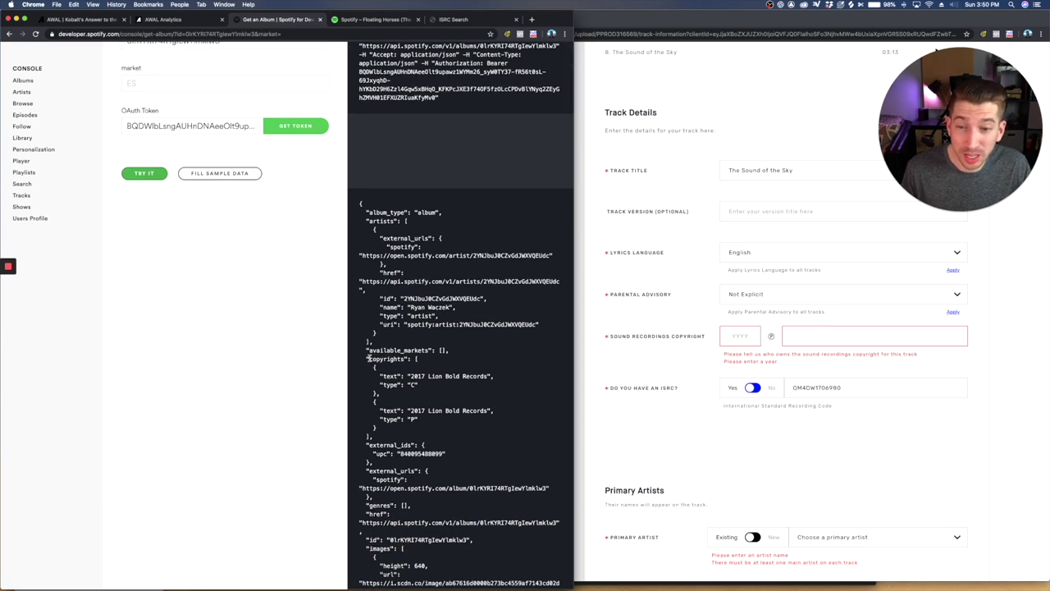
{"action": "left_click_drag", "start_coordinate": [406, 359], "coordinate": [489, 375]}
{"action": "left_click", "coordinate": [488, 375]}
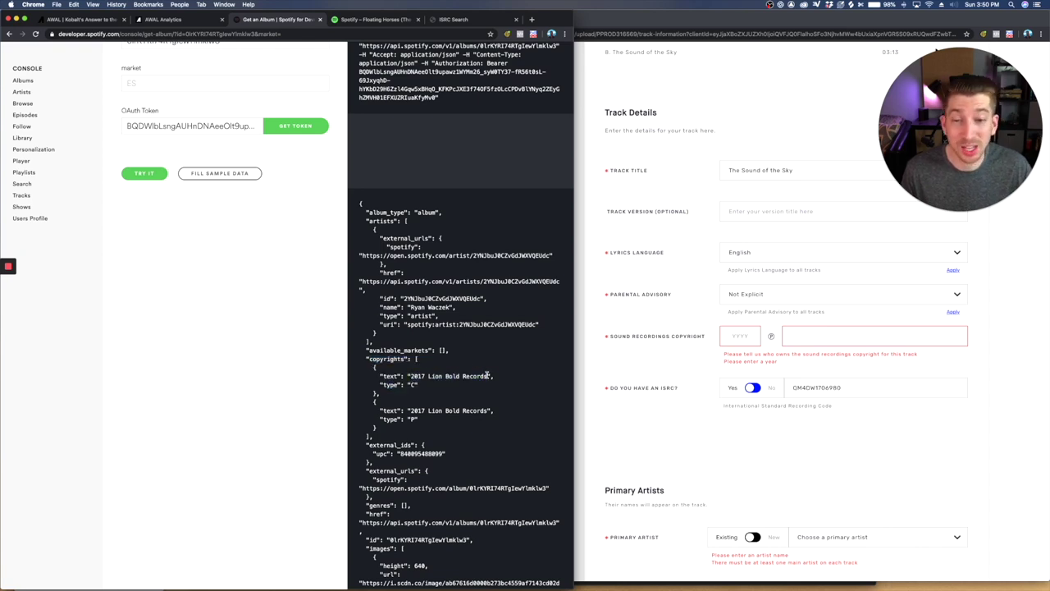
- Set the sound recordings copyright of The Sound of the Sky to year 2017 and owner Lion Bold Records
{"action": "left_click", "coordinate": [734, 338]}
{"action": "type", "text": "2017"}
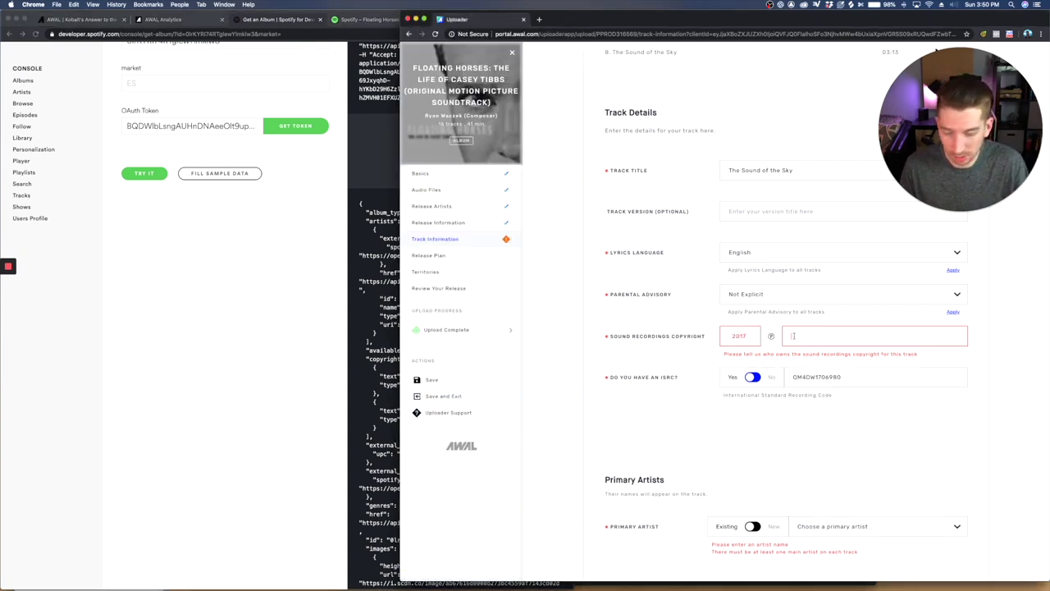
{"action": "left_click", "coordinate": [785, 333]}
{"action": "type", "text": "Lion Bold Records"}
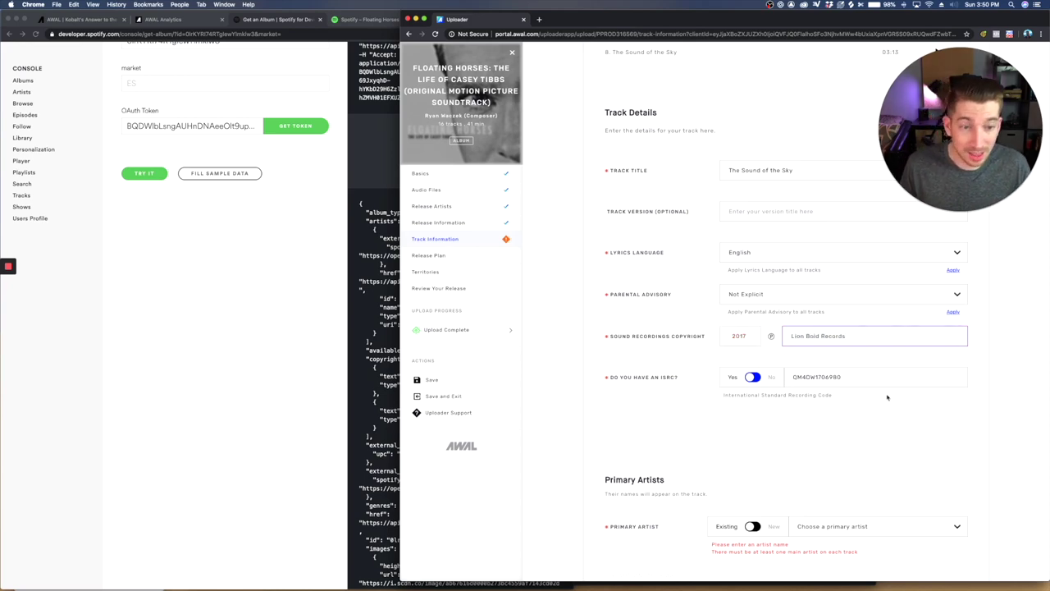
{"action": "left_click", "coordinate": [885, 397]}
{"action": "scroll", "coordinate": [882, 396], "scroll_direction": "down", "scroll_amount": 3}
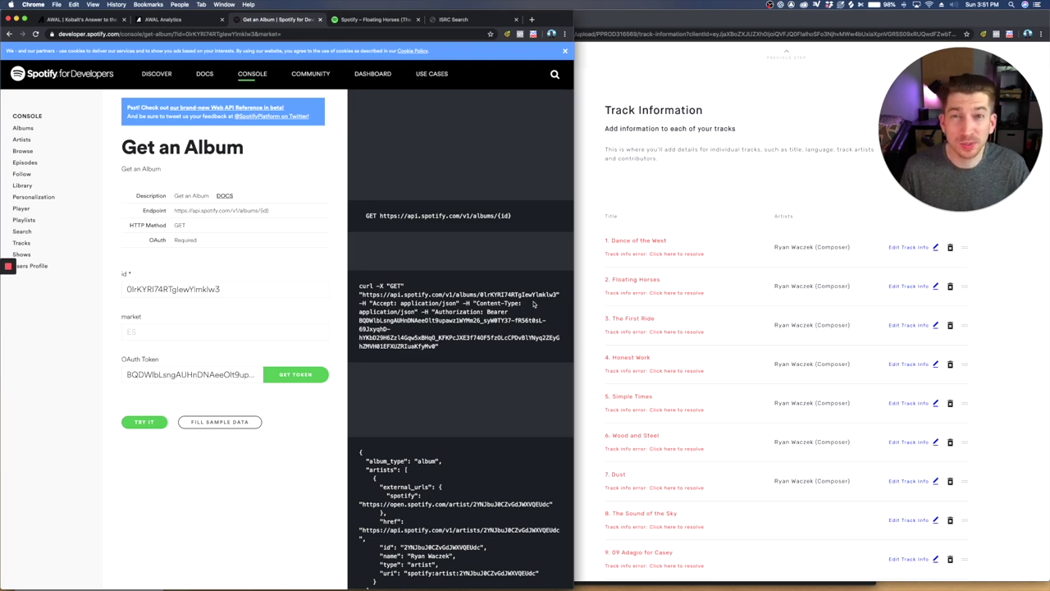
- Return to the ISRC Search results listing the album's recordings
{"action": "left_click", "coordinate": [453, 19]}
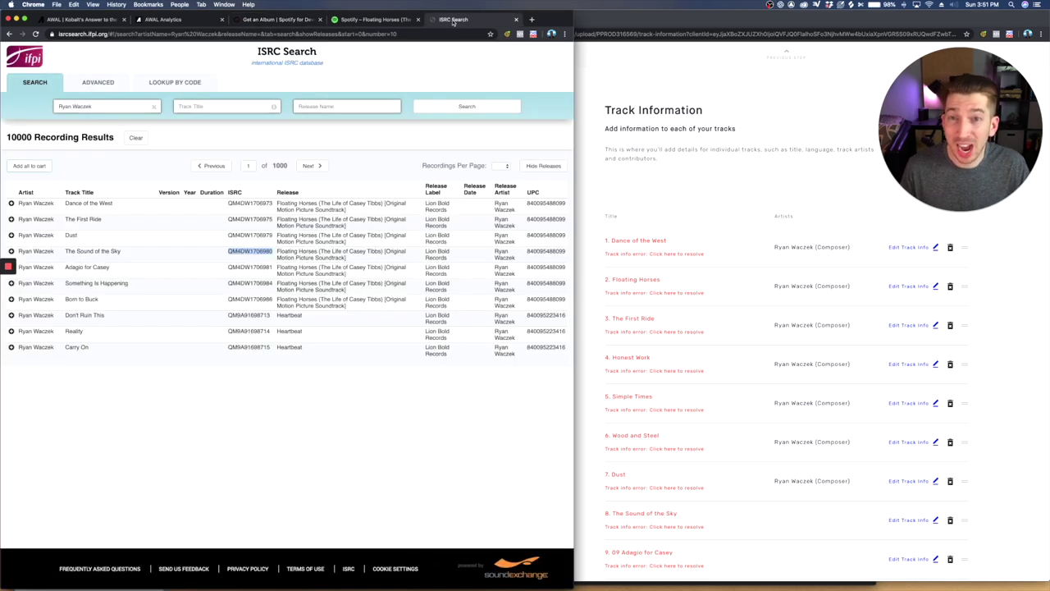